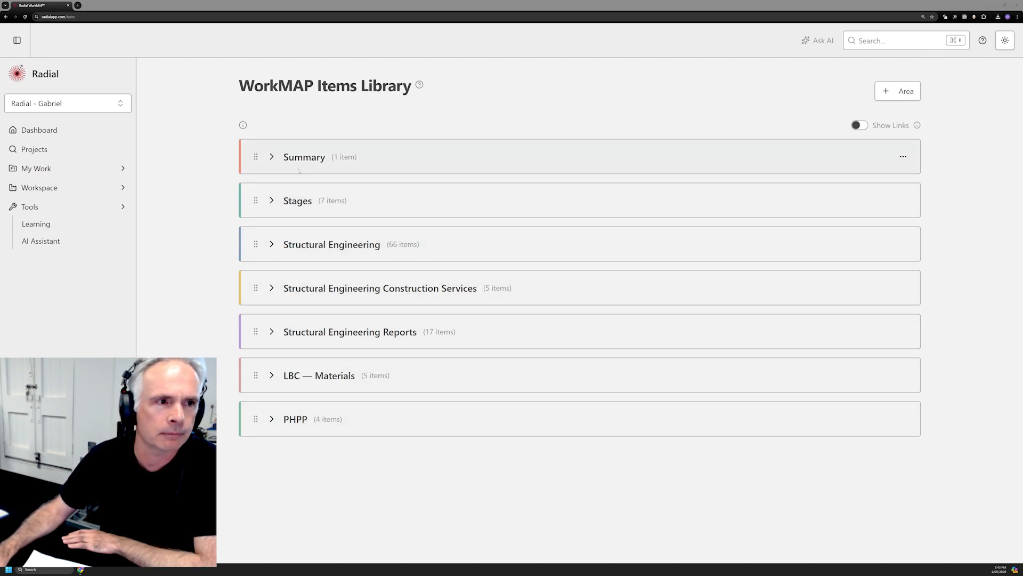
# Examine the items contained in the Summary and Structural Engineering areas of the WorkMAP Items Library.
pyautogui.click(272, 157)
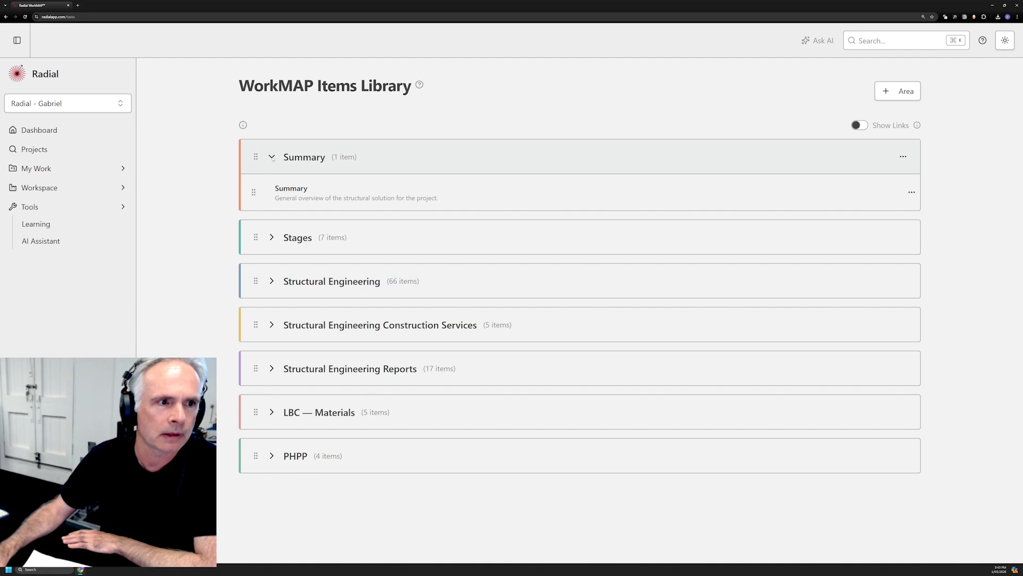
pyautogui.click(271, 157)
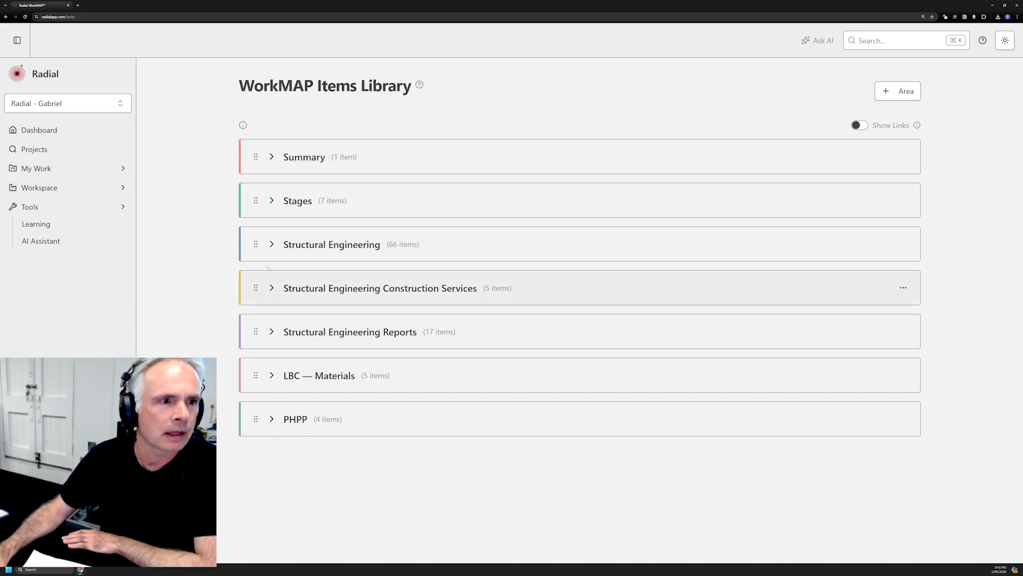
pyautogui.click(272, 244)
pyautogui.scroll(-1, 296, 270)
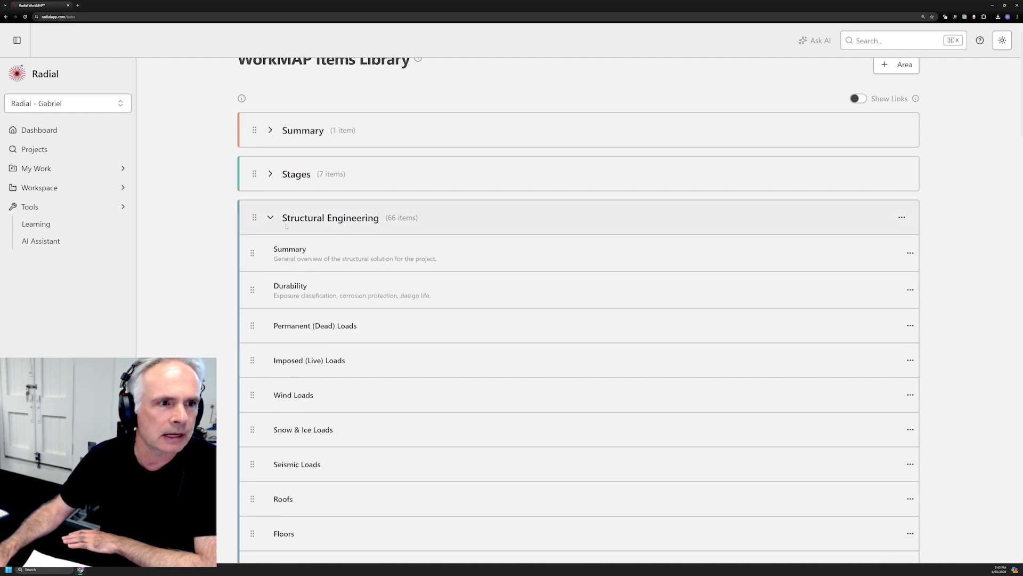
pyautogui.scroll(-4, 343, 260)
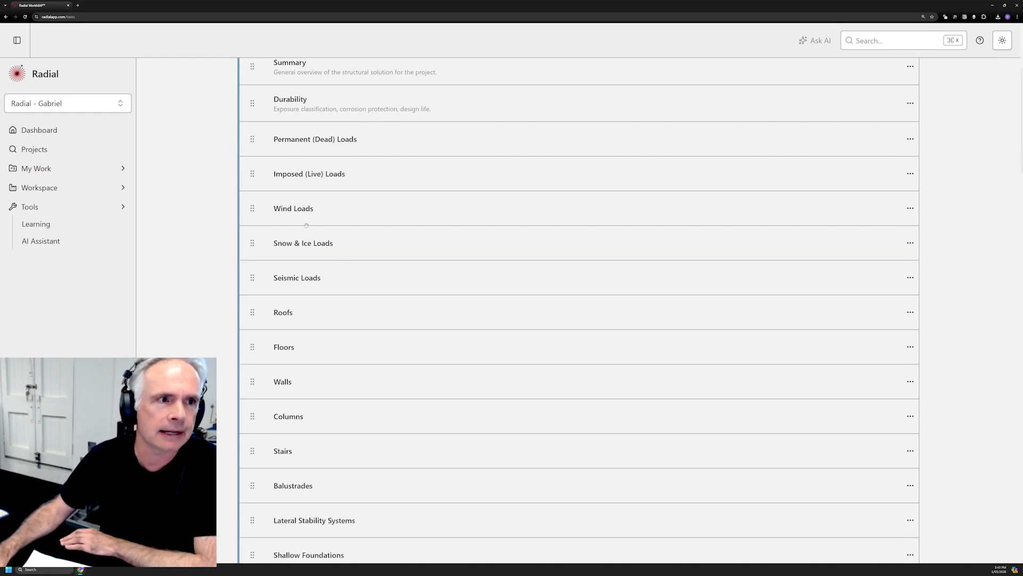
pyautogui.scroll(3, 306, 225)
pyautogui.click(271, 164)
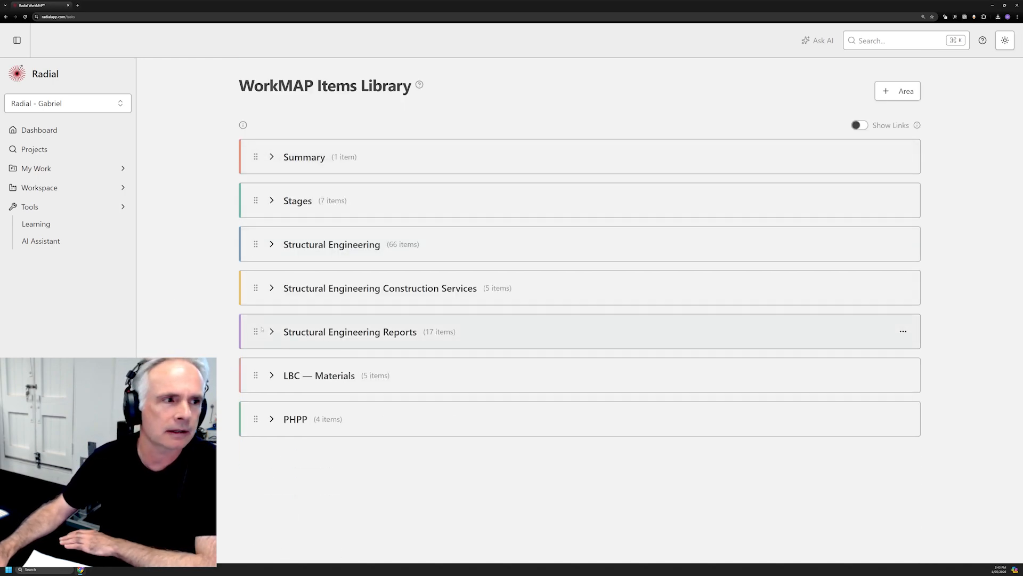
# Start a custom Learning resource with the source page's window brought alongside, and title the guide "Concrete Floor Systems".
pyautogui.click(43, 224)
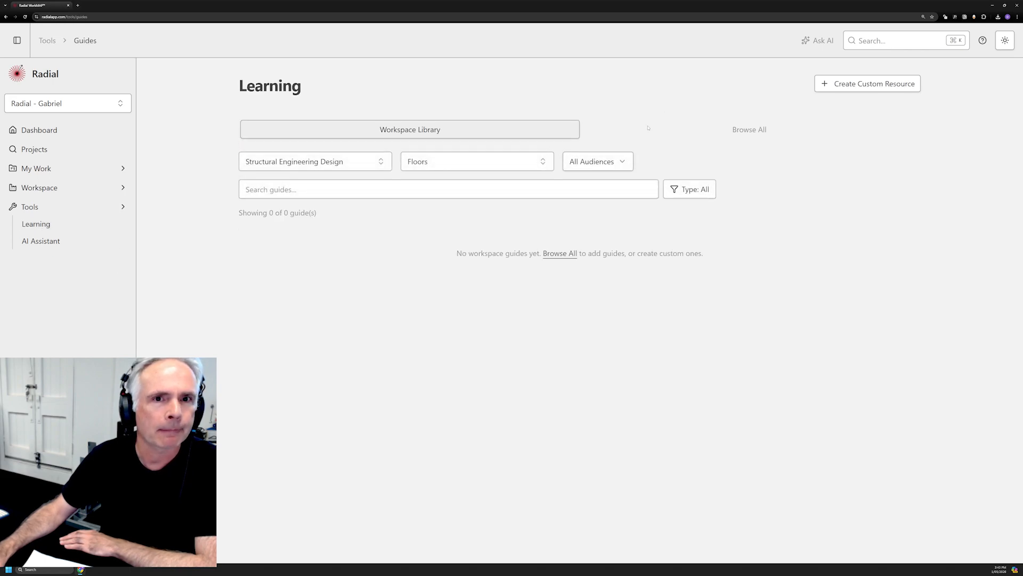
pyautogui.click(849, 88)
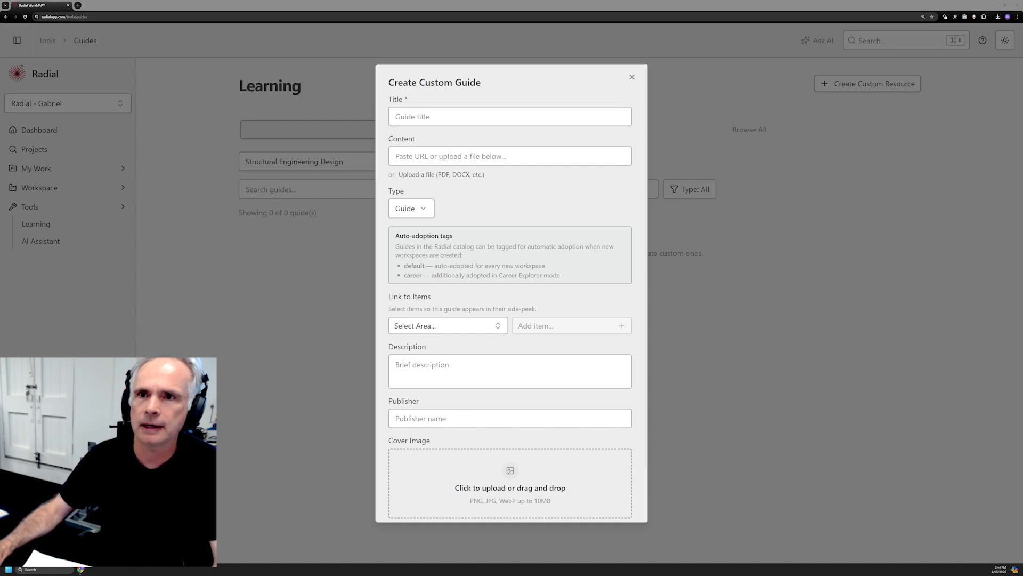
pyautogui.moveTo(1022, 61); pyautogui.dragTo(746, 46)
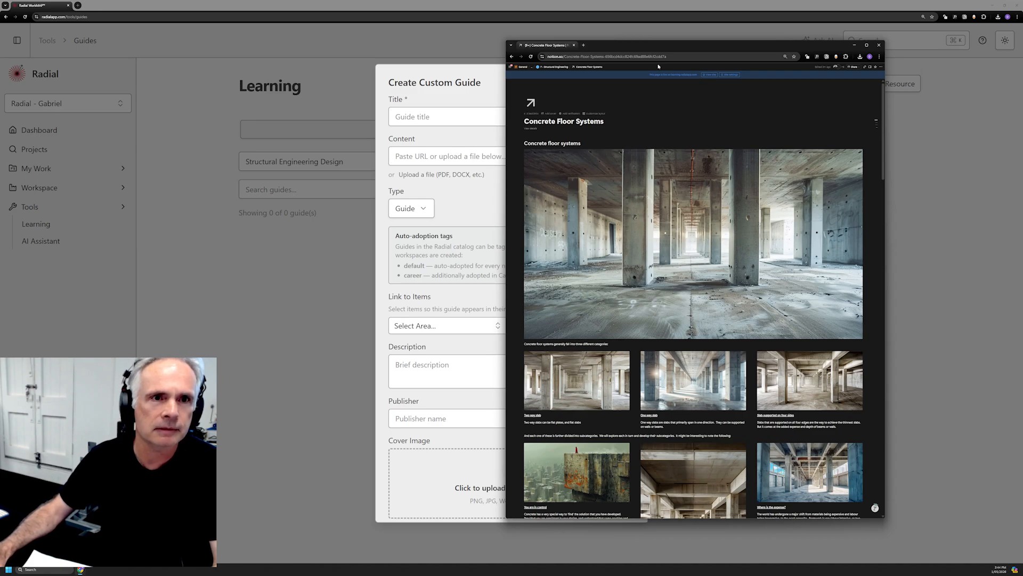
pyautogui.moveTo(661, 46); pyautogui.dragTo(785, 49)
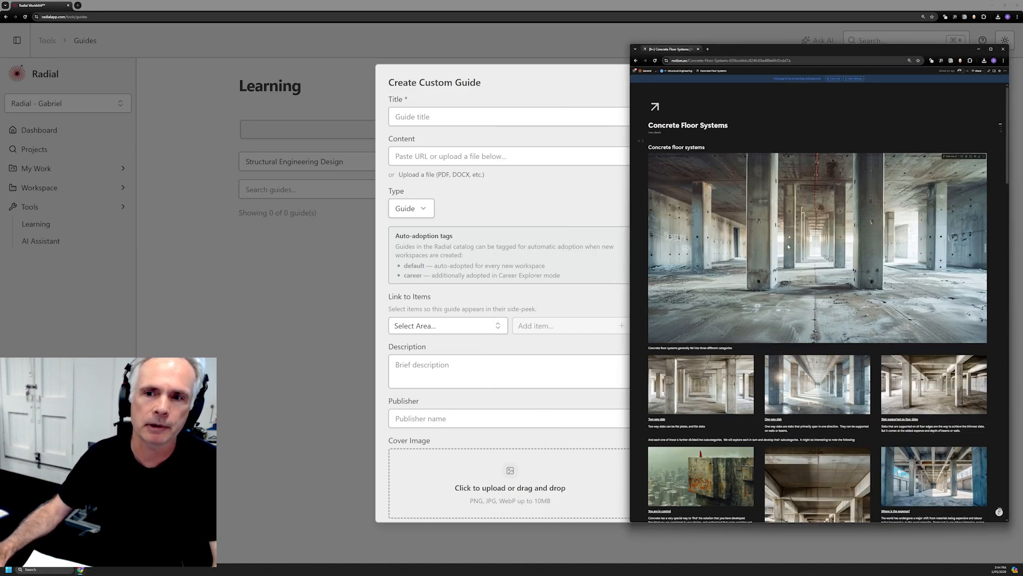
pyautogui.click(416, 117)
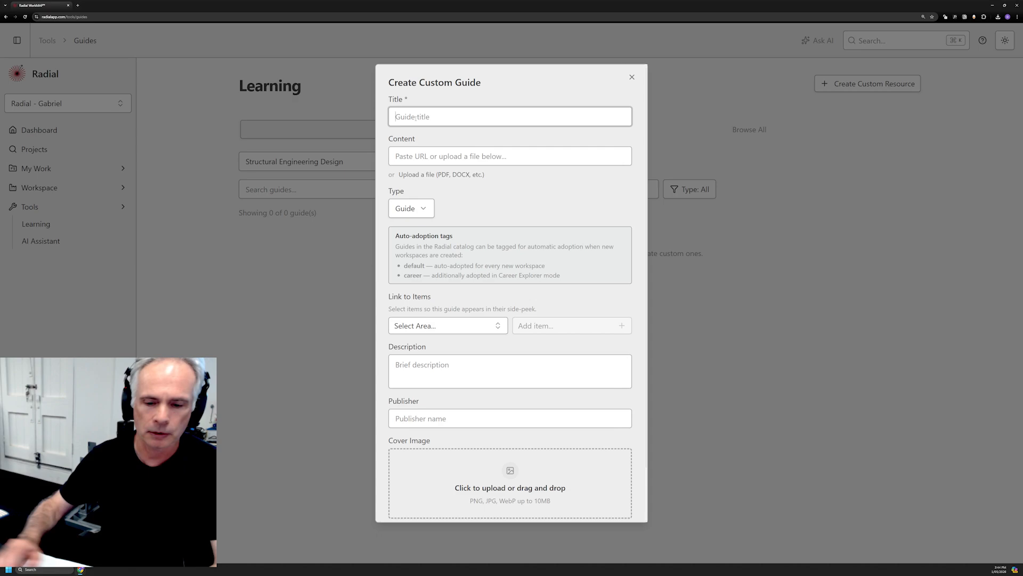
pyautogui.write('Concrete ')
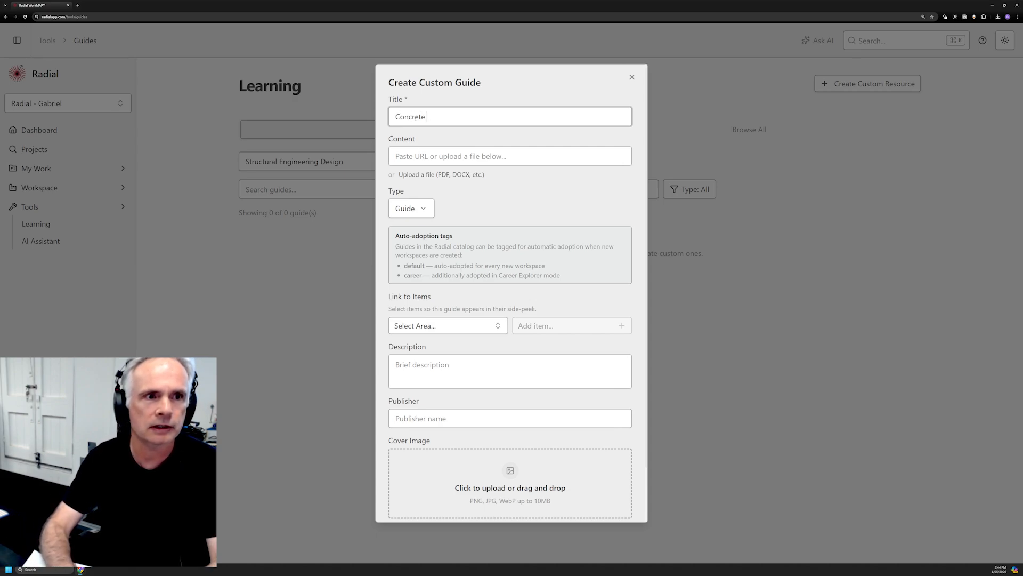
pyautogui.write('Floor Systems')
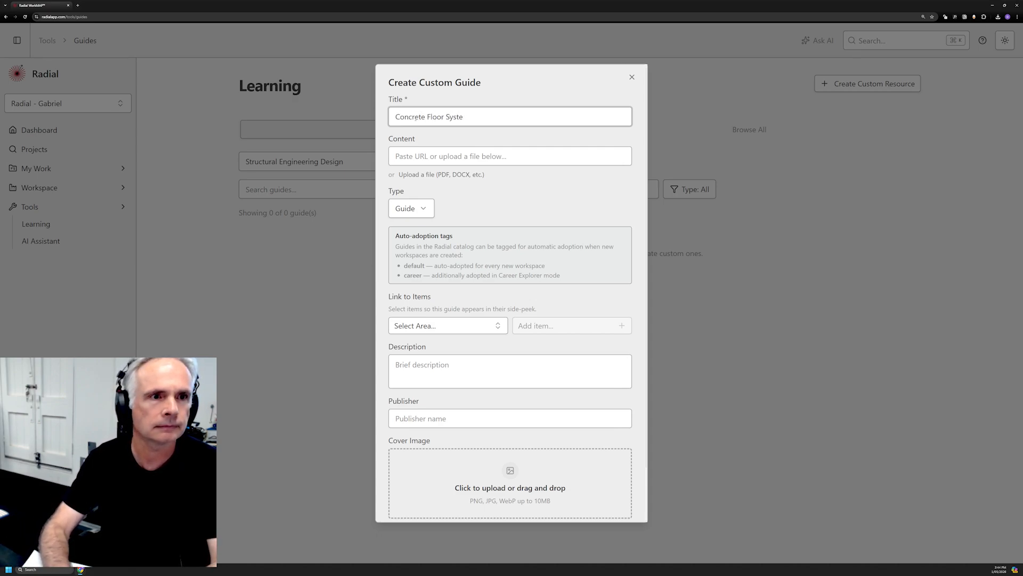
# Copy the published link of the Concrete Floor Systems page into the guide's content, keeping the type as Guide.
pyautogui.press('Tab')
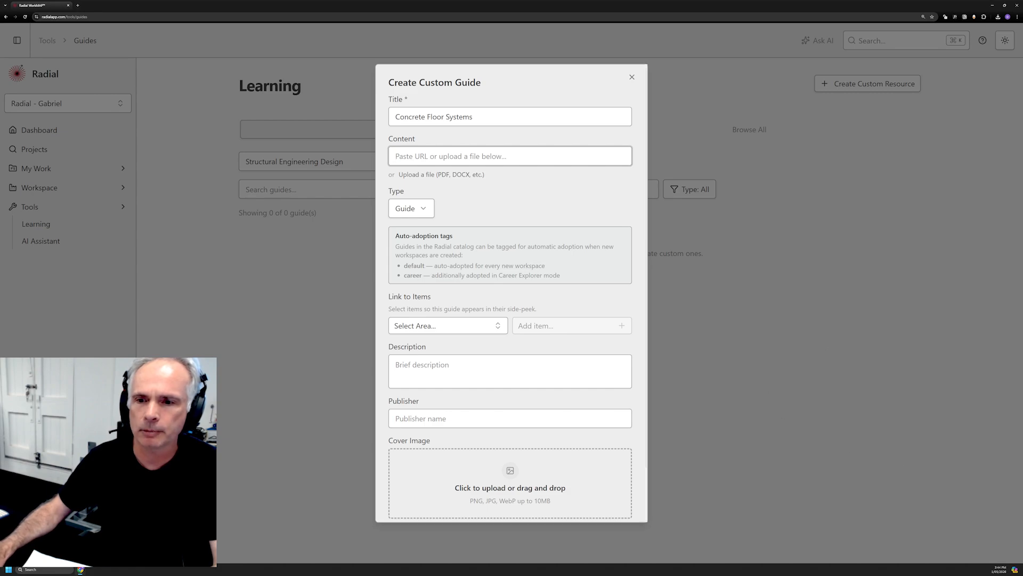
pyautogui.hotkey('alt', 'Tab')
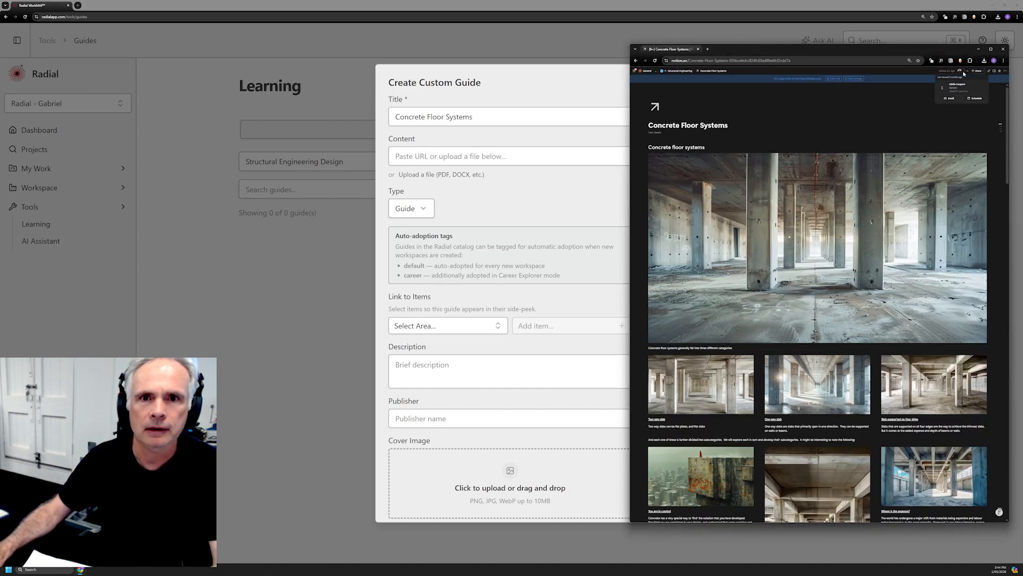
pyautogui.click(982, 72)
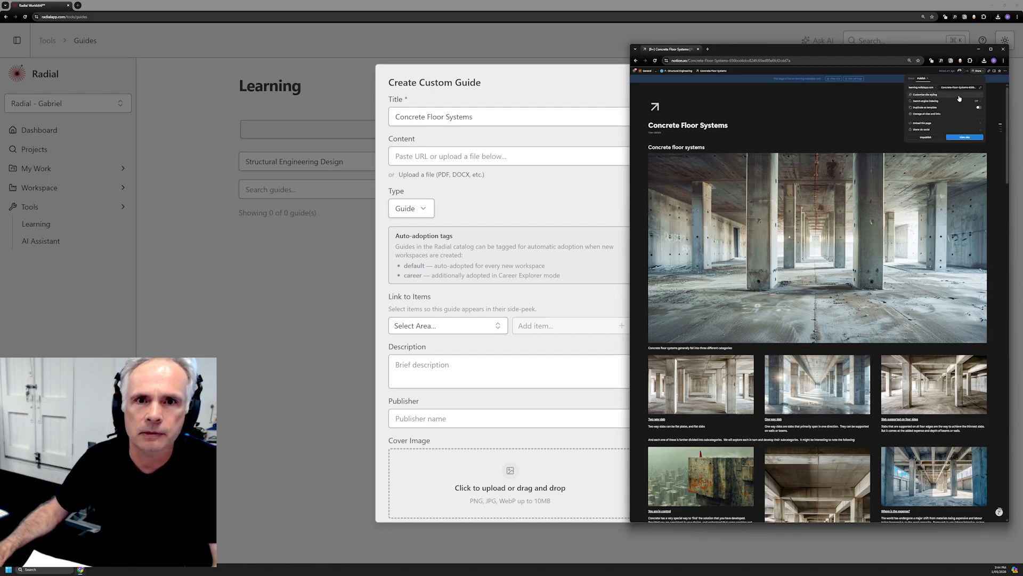
pyautogui.click(982, 90)
pyautogui.hotkey('alt', 'Tab')
pyautogui.hotkey('ctrl', 'v')
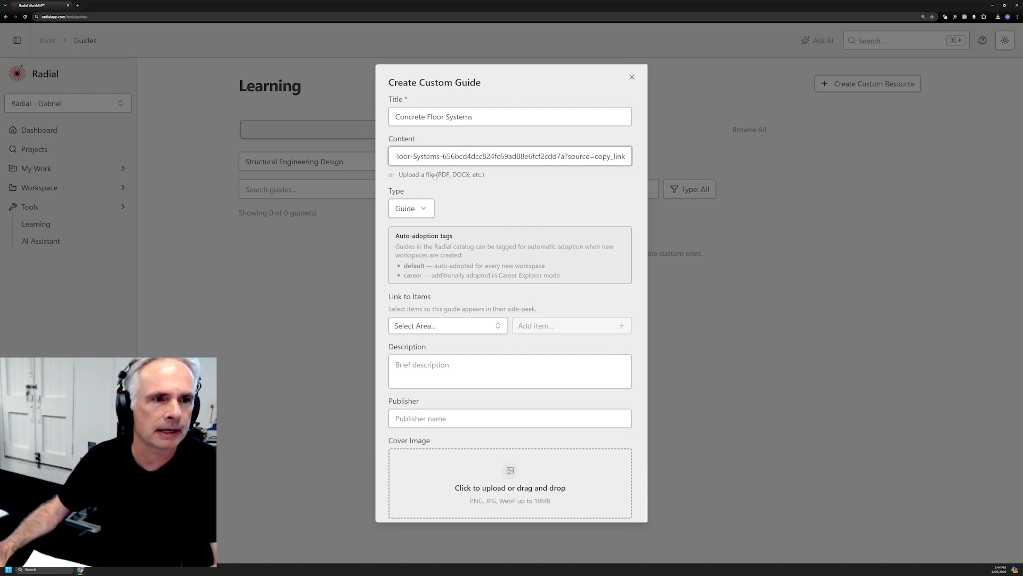
pyautogui.click(424, 209)
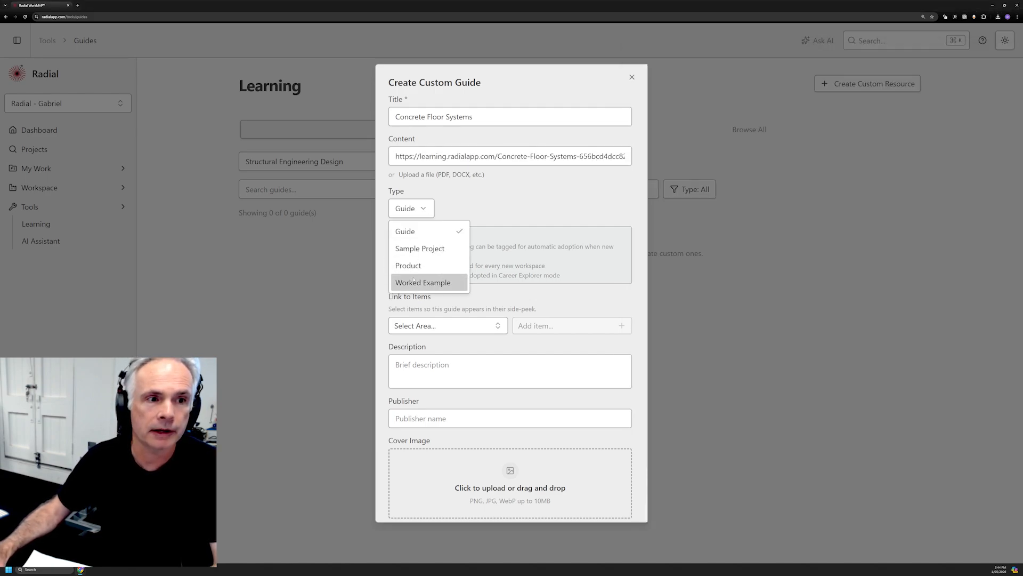
pyautogui.click(423, 209)
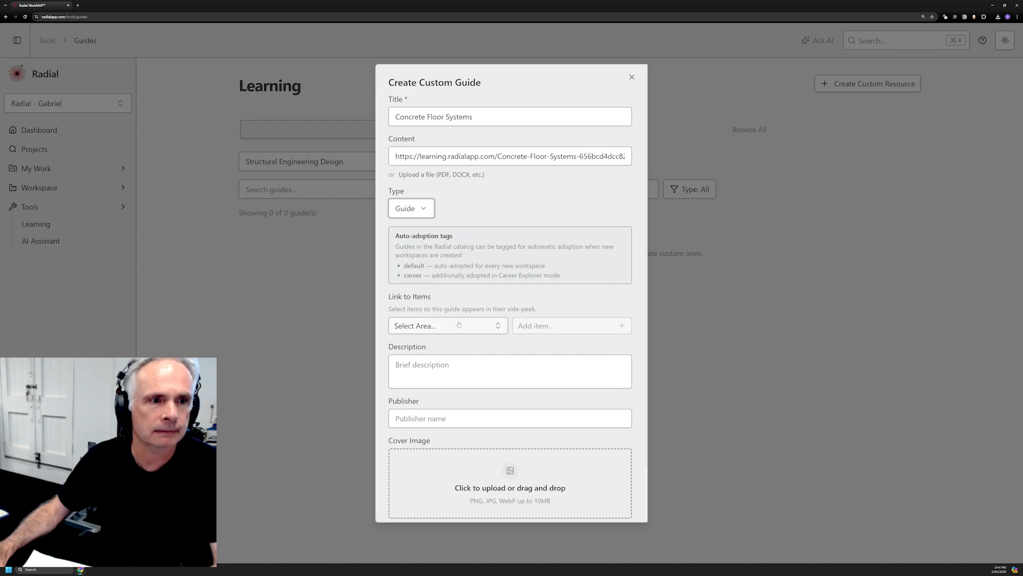
# Link the guide to the Floors and Roofs items of the Structural Engineering Design area.
pyautogui.click(499, 326)
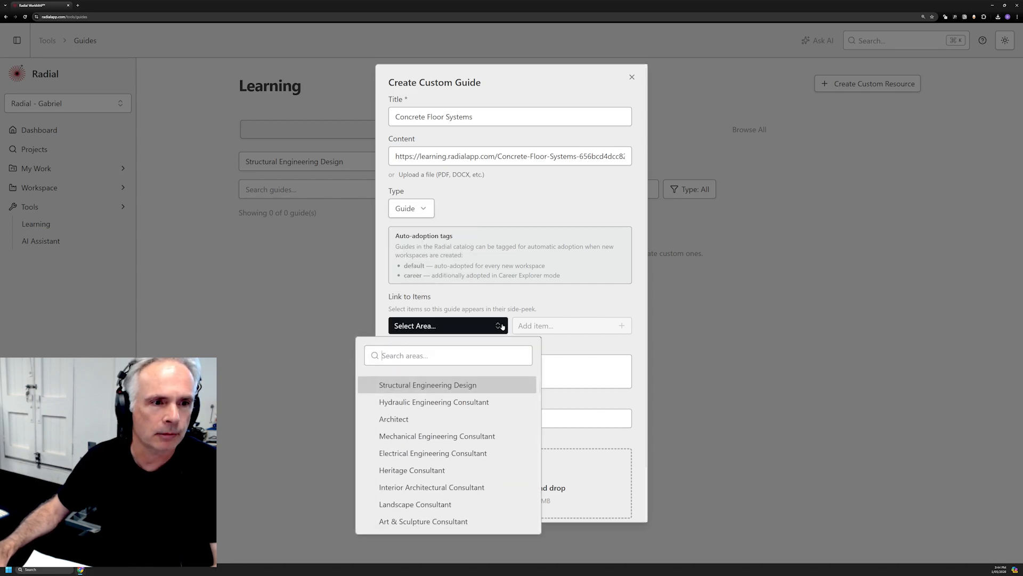
pyautogui.click(445, 386)
pyautogui.click(542, 326)
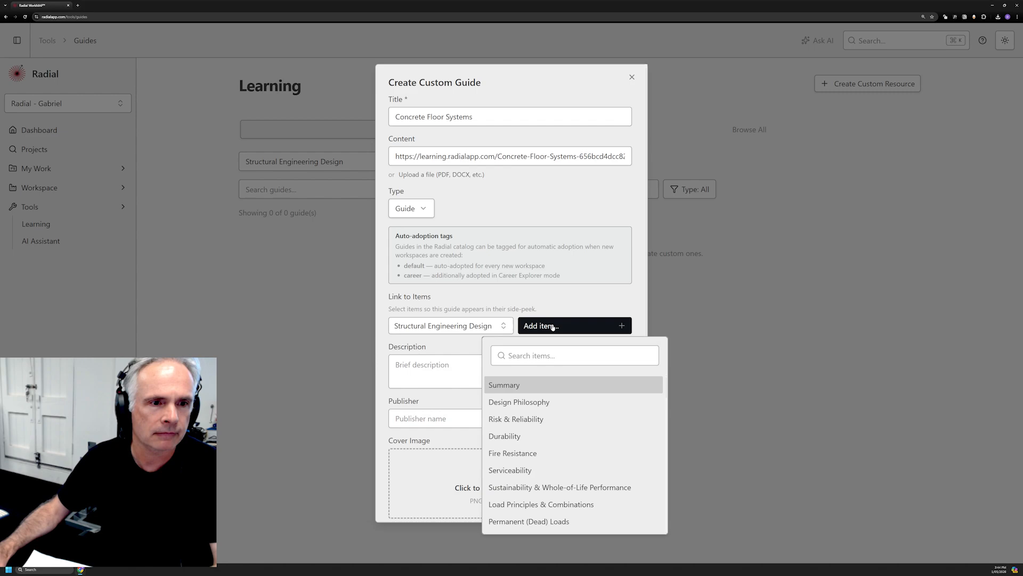
pyautogui.write('Floo')
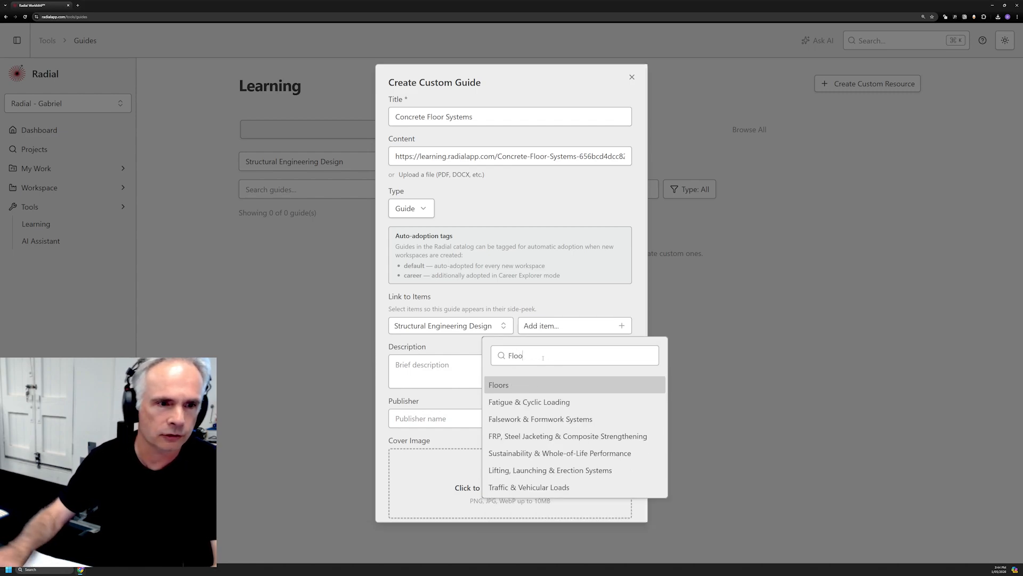
pyautogui.click(500, 385)
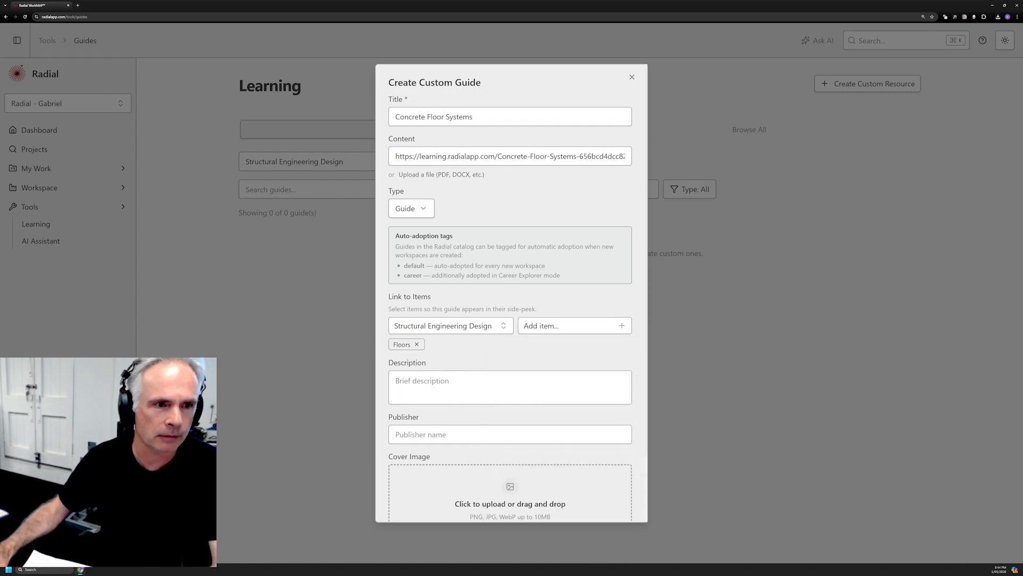
pyautogui.click(545, 326)
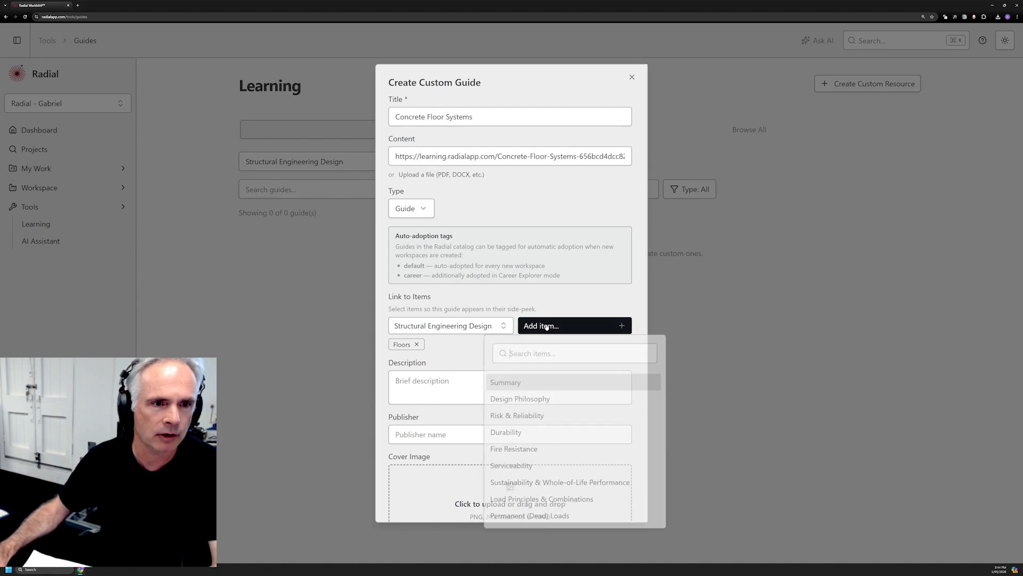
pyautogui.write('Roofs')
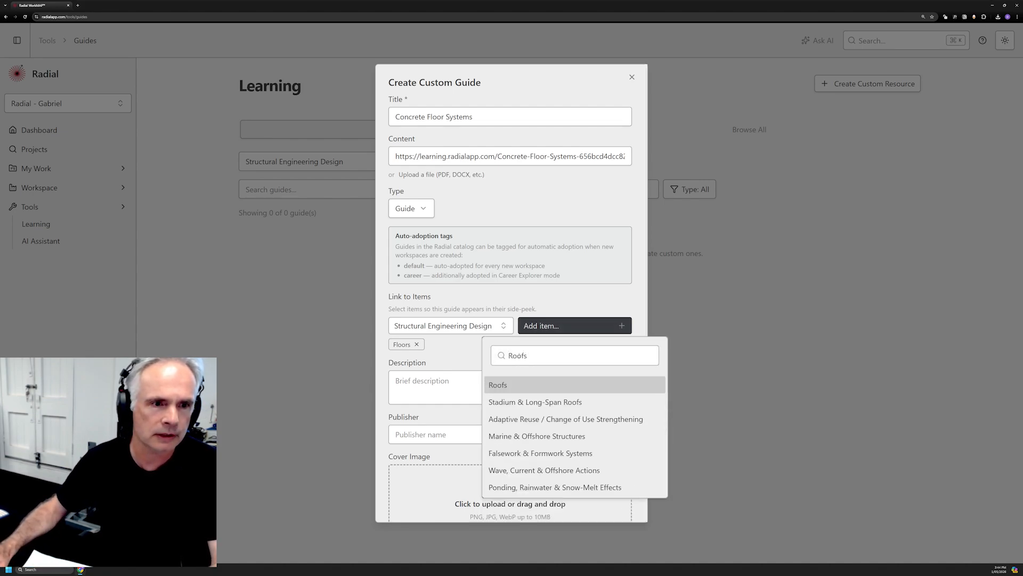
pyautogui.press('Return')
# Link the Lateral Stability Systems item to the guide as well, and remove it again.
pyautogui.click(544, 328)
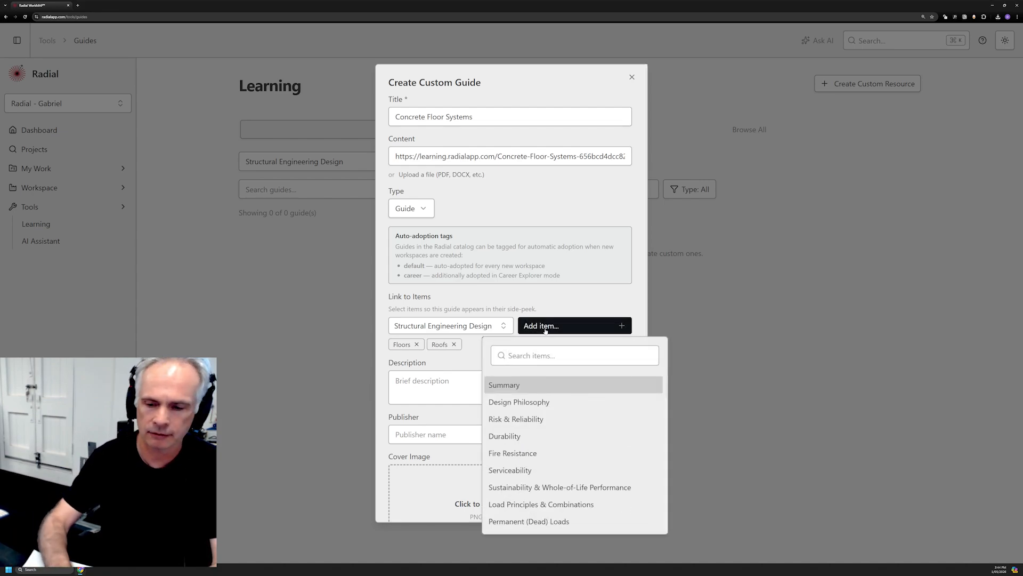
pyautogui.write('later')
pyautogui.press('Return')
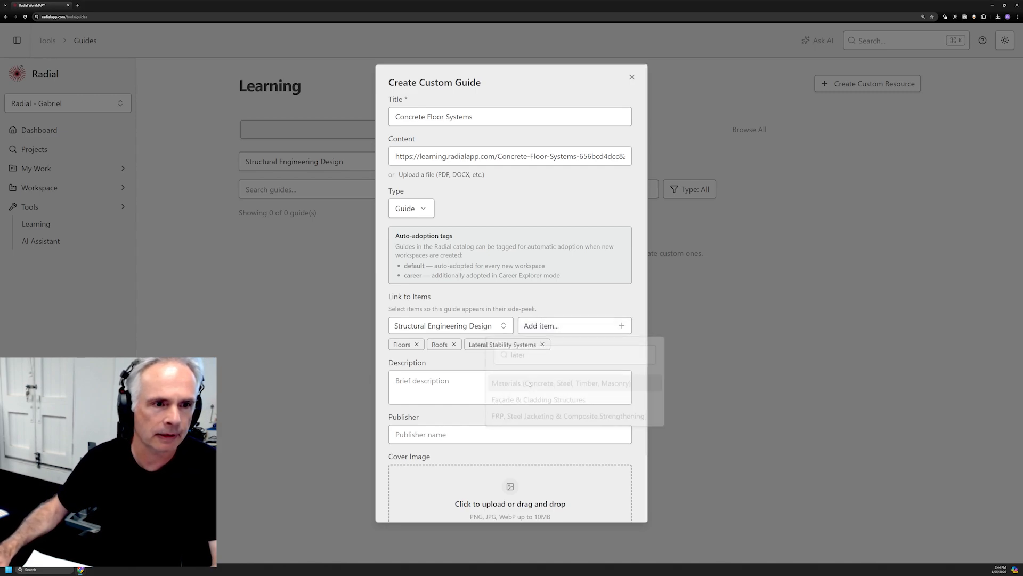
pyautogui.click(543, 344)
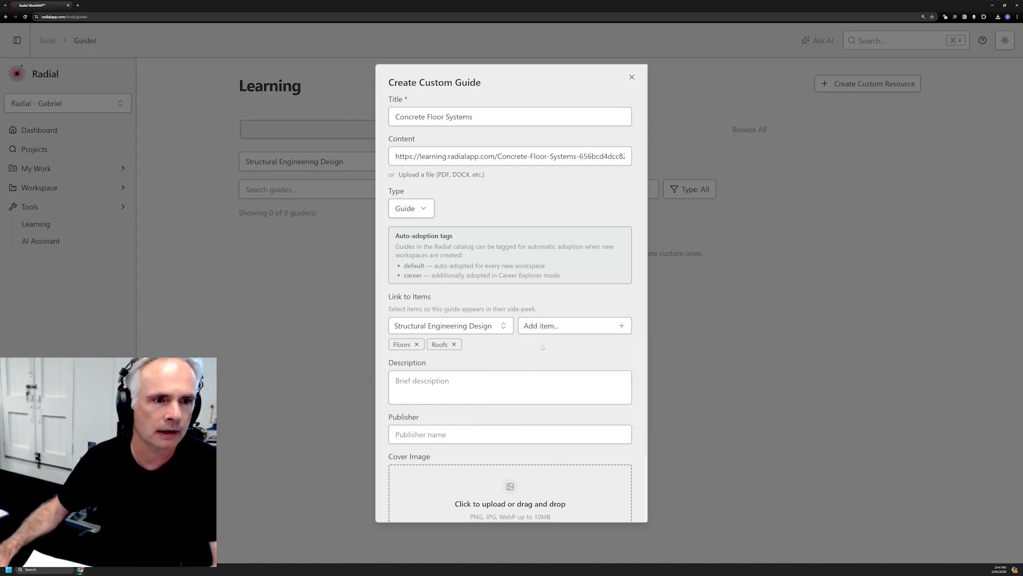
# Describe the guide as "Concrete floor systems. One-way, two-way and slab on four supports guide" and set the publisher to "Radial".
pyautogui.click(474, 386)
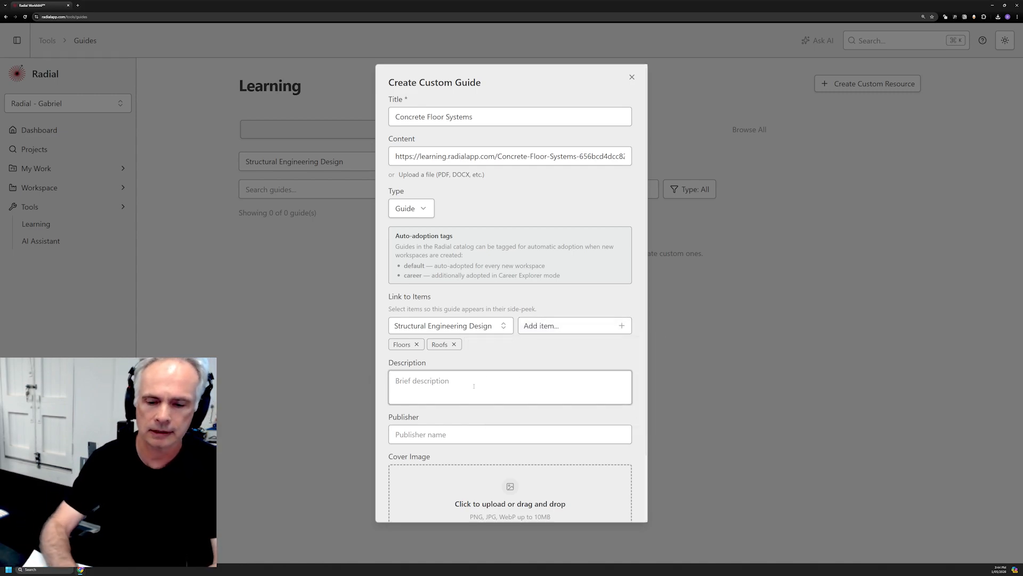
pyautogui.write('Concrete')
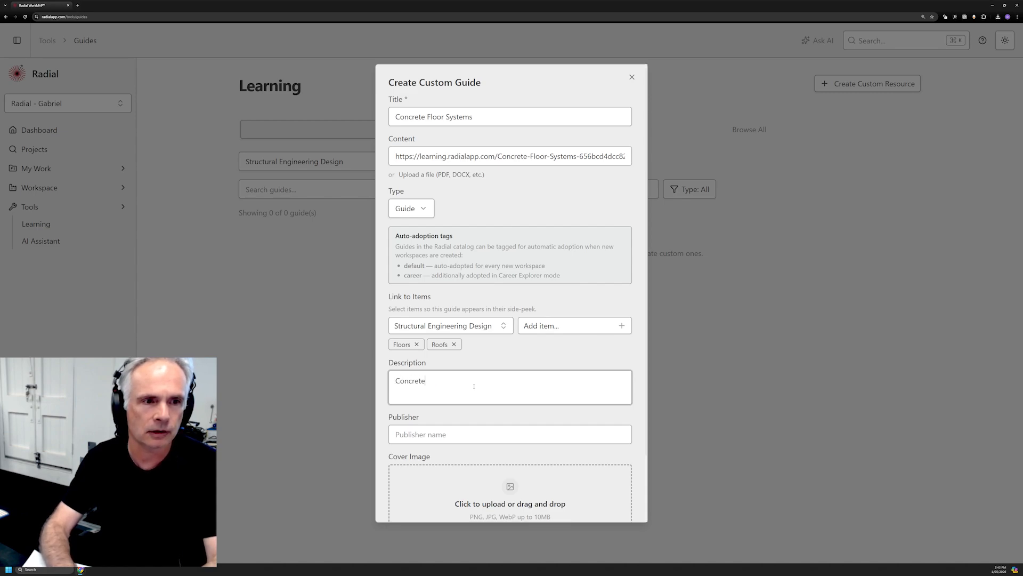
pyautogui.write(' floor syste')
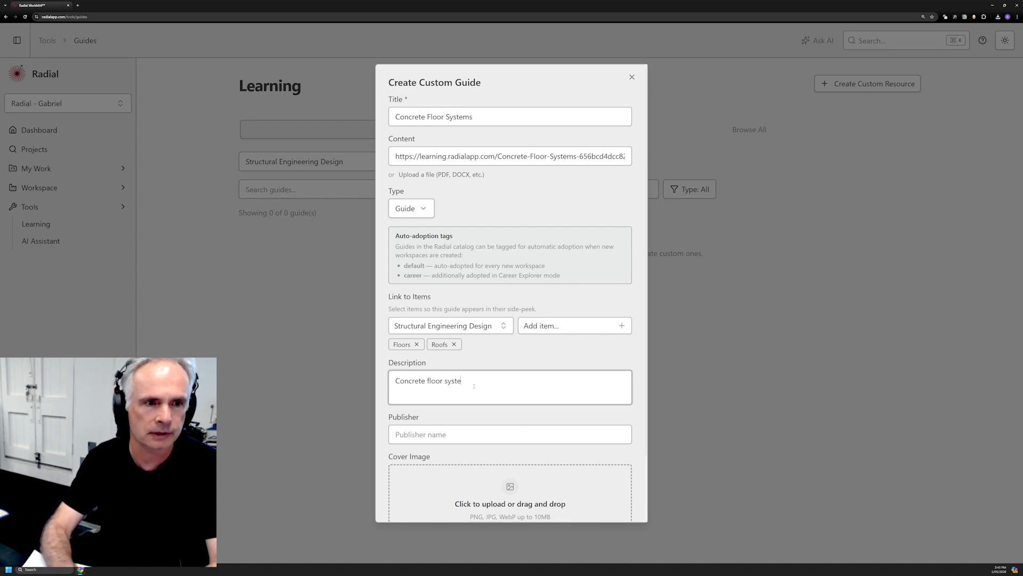
pyautogui.write('ms. One-way, two-way and ')
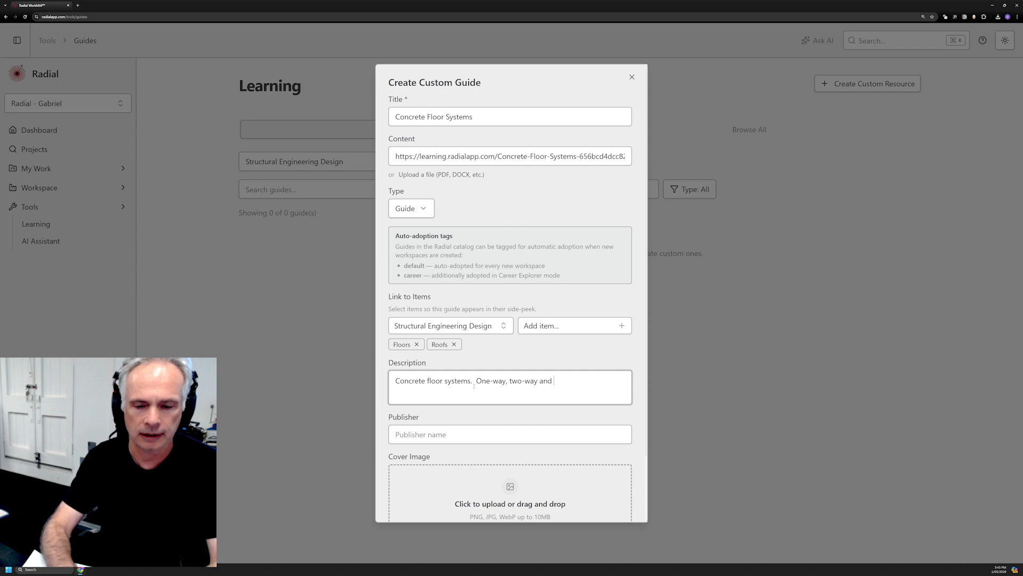
pyautogui.write('slab of four supports guide')
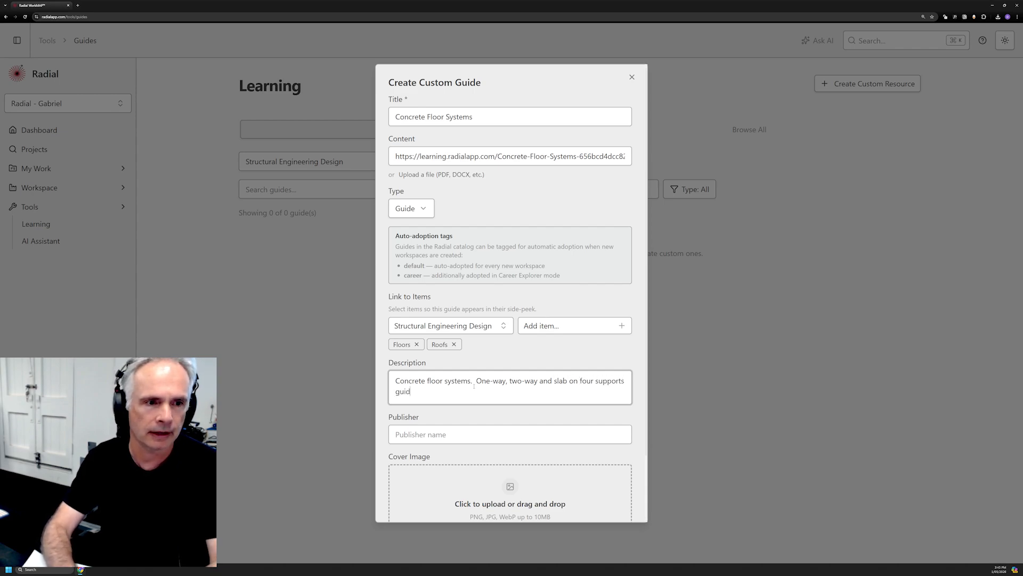
pyautogui.click(429, 435)
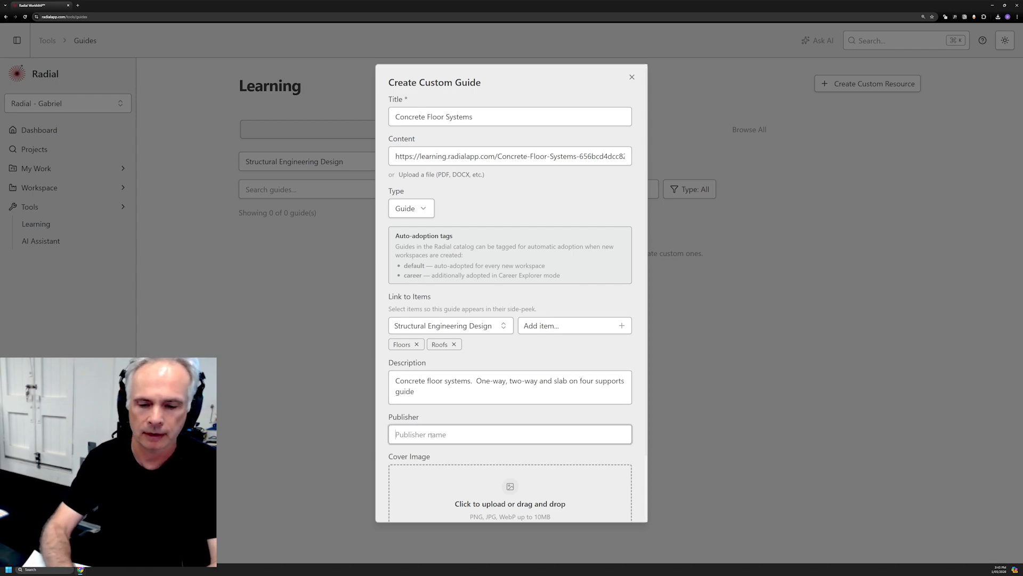
pyautogui.write('Radial')
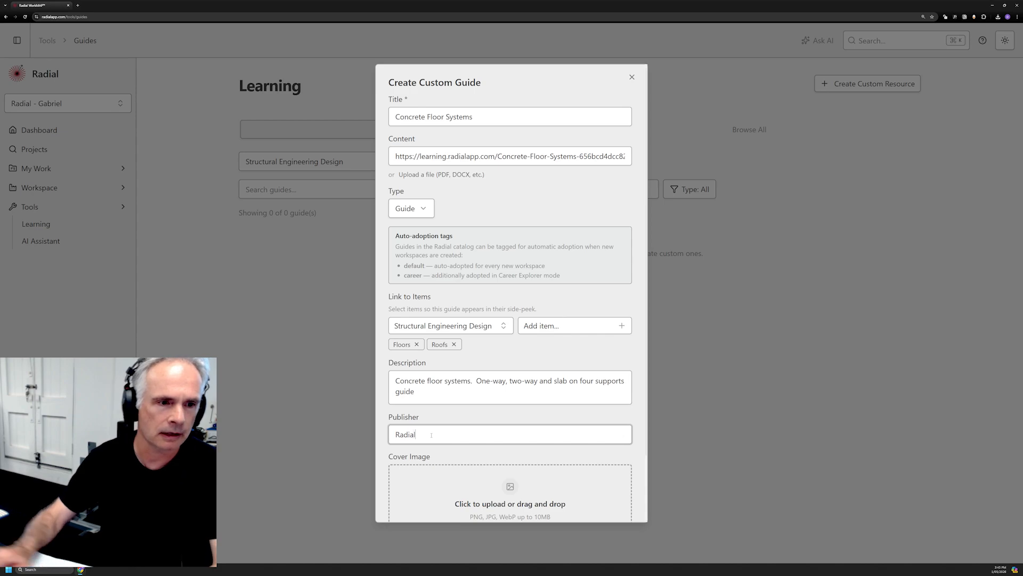
pyautogui.scroll(-2, 465, 426)
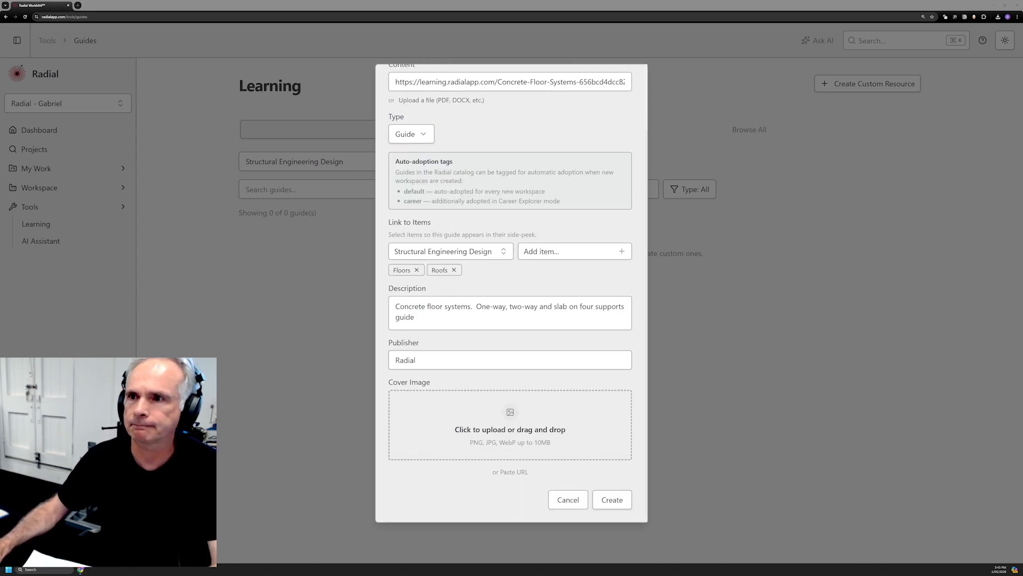
# Add the concrete columns photo as the guide's cover image and create the guide.
pyautogui.moveTo(557, 341); pyautogui.dragTo(538, 416)
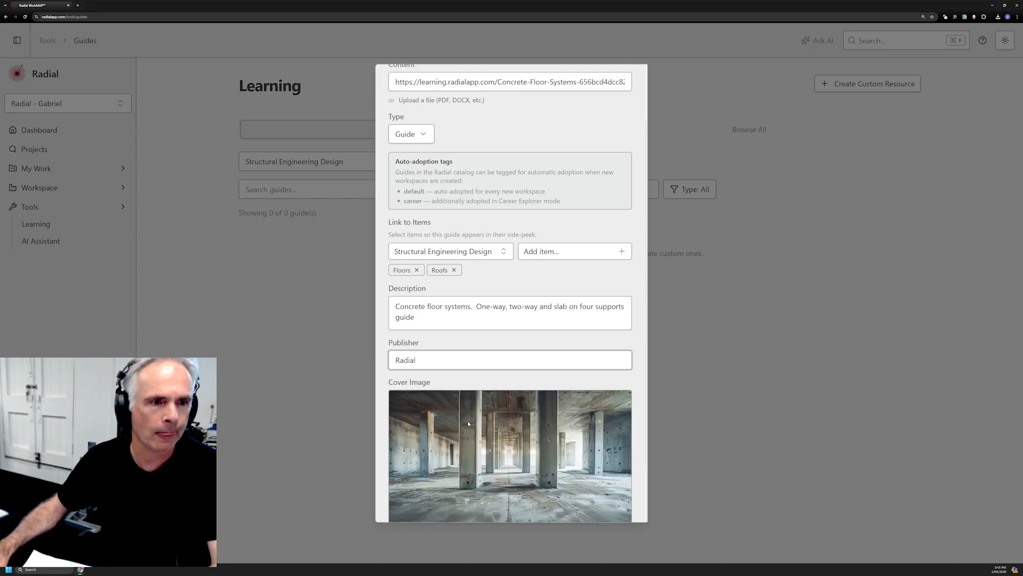
pyautogui.scroll(-2, 497, 381)
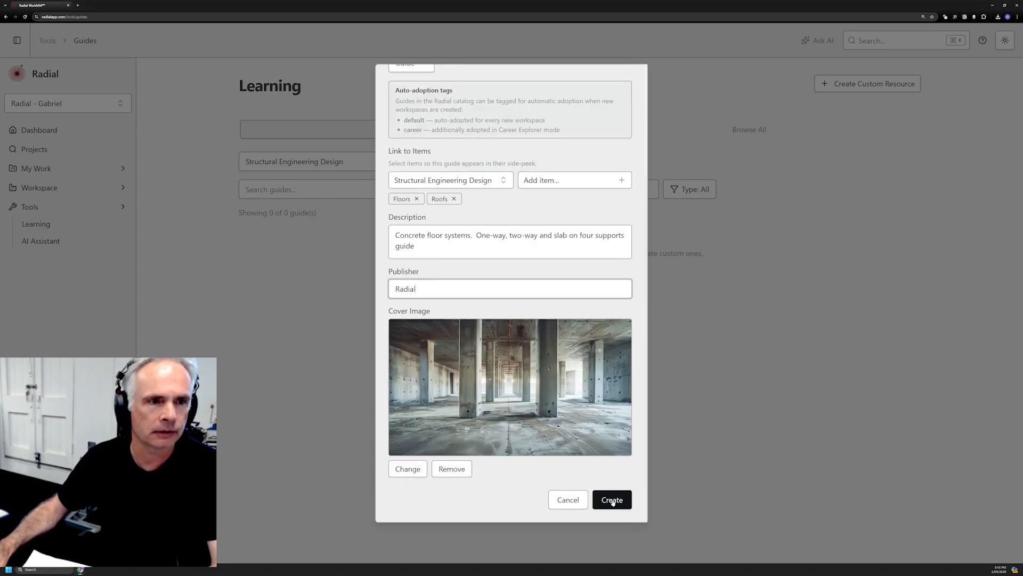
pyautogui.click(613, 501)
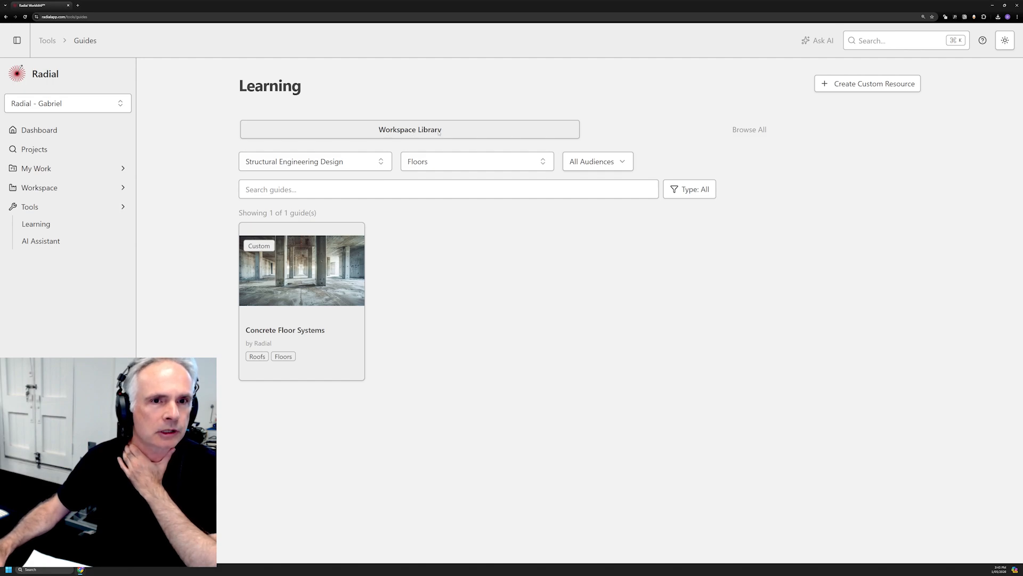
# Browse the full guide catalog, start reading the Durability guide, and close its page.
pyautogui.click(749, 129)
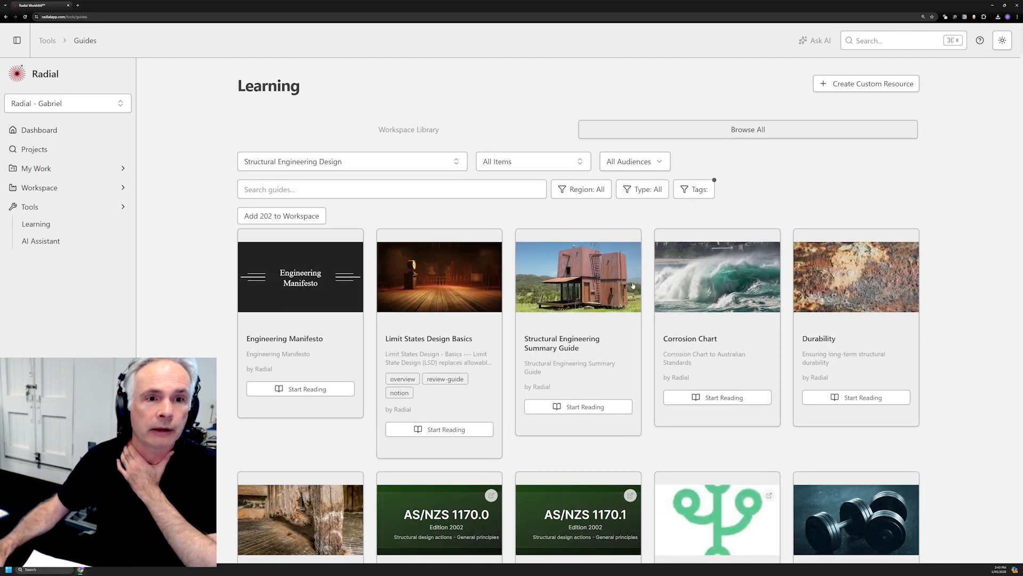
pyautogui.scroll(-5, 626, 289)
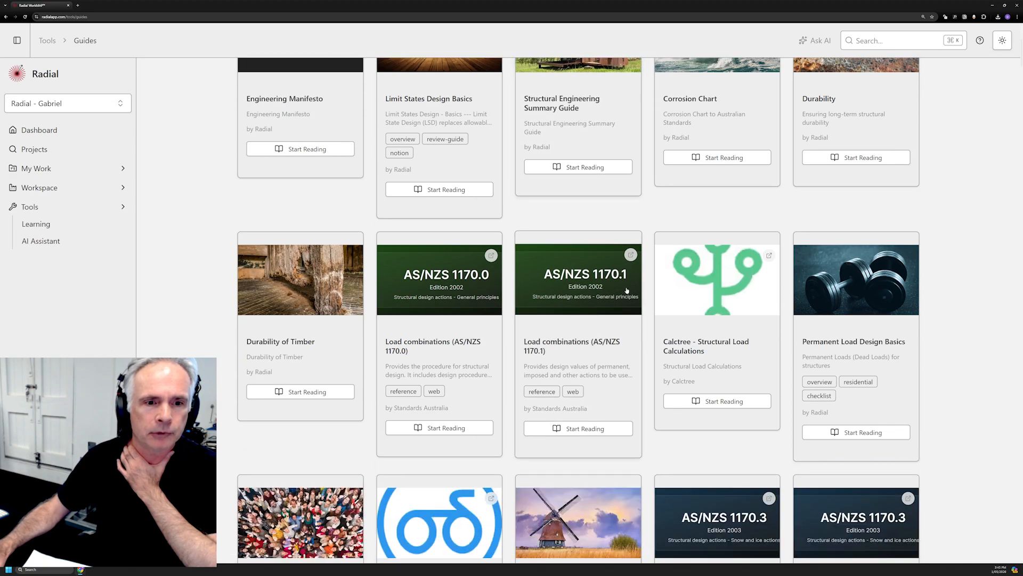
pyautogui.scroll(3, 627, 290)
pyautogui.scroll(2, 627, 291)
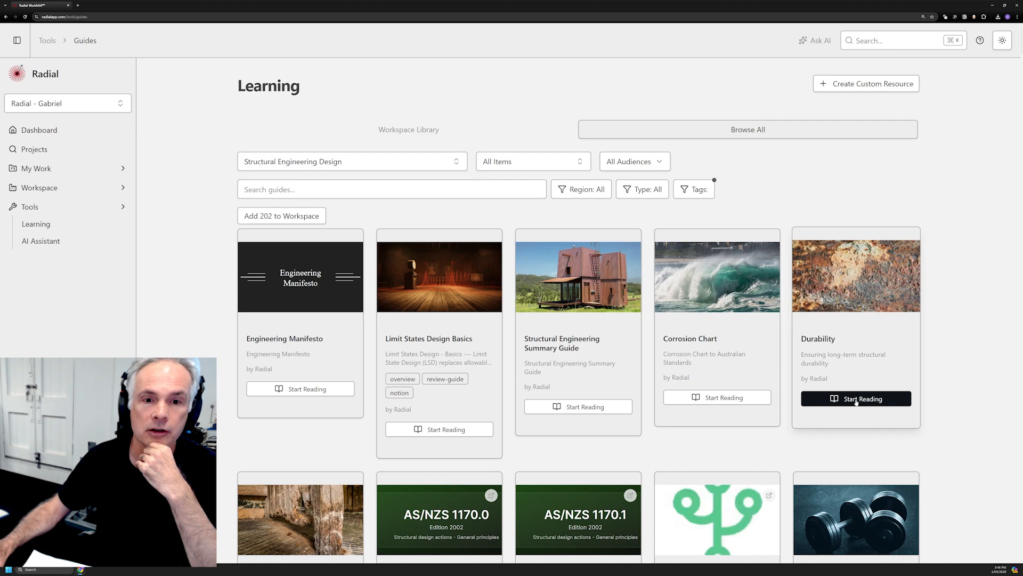
pyautogui.click(856, 401)
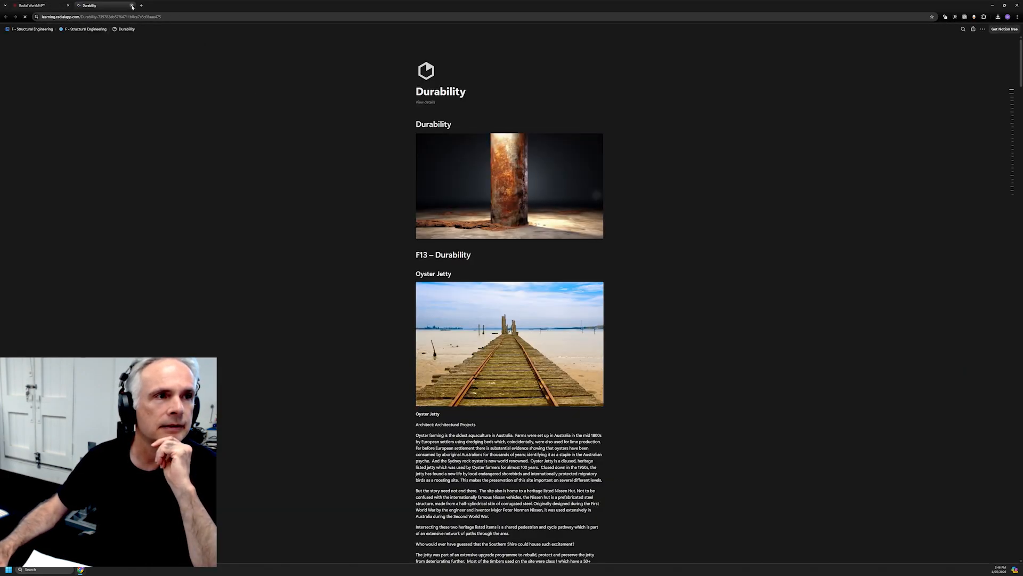
pyautogui.click(132, 6)
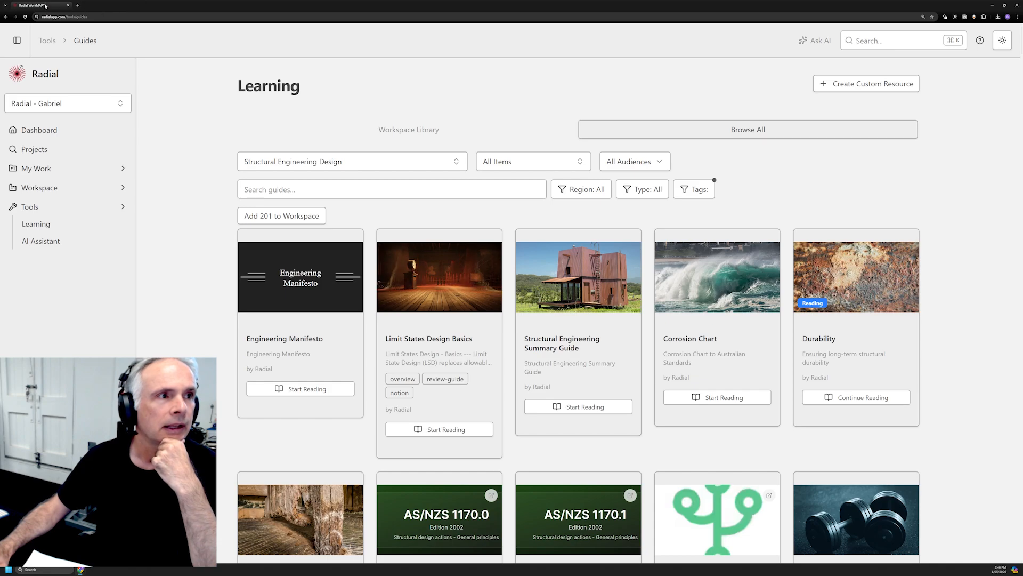
# Set the Workspace Library's item filter to All Items, and view the reading list in My Learning.
pyautogui.click(409, 129)
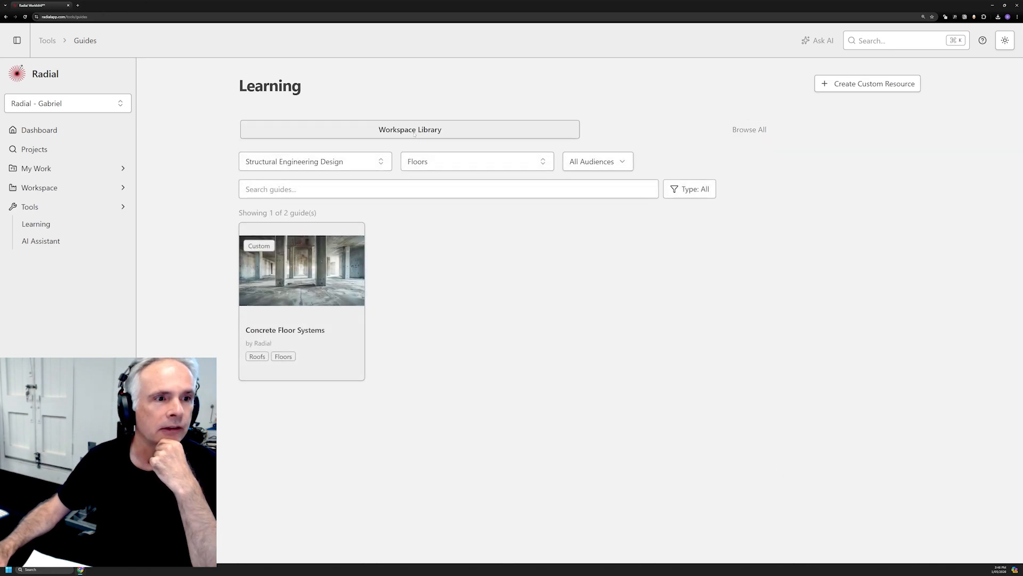
pyautogui.click(431, 161)
pyautogui.click(429, 224)
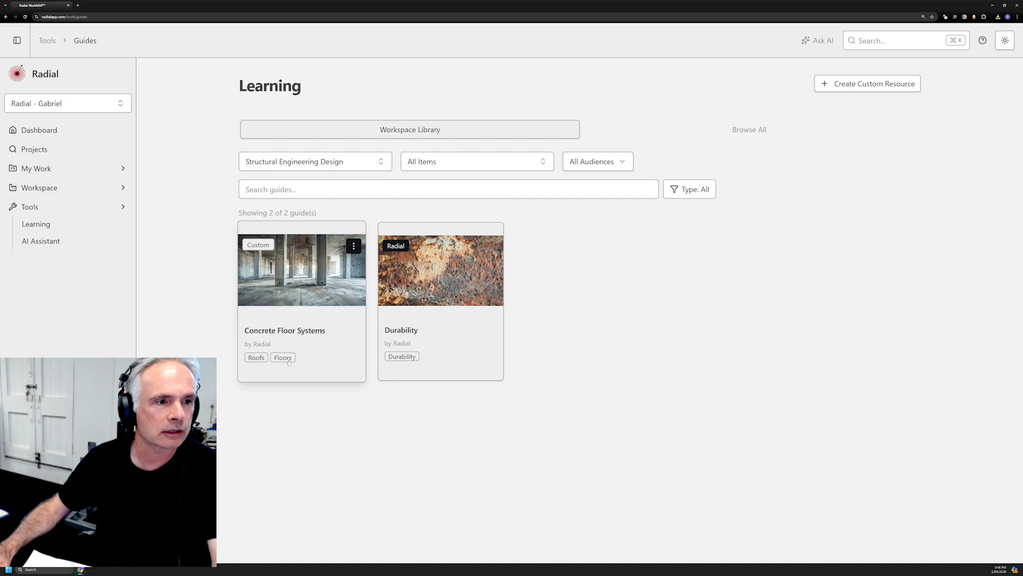
pyautogui.click(37, 169)
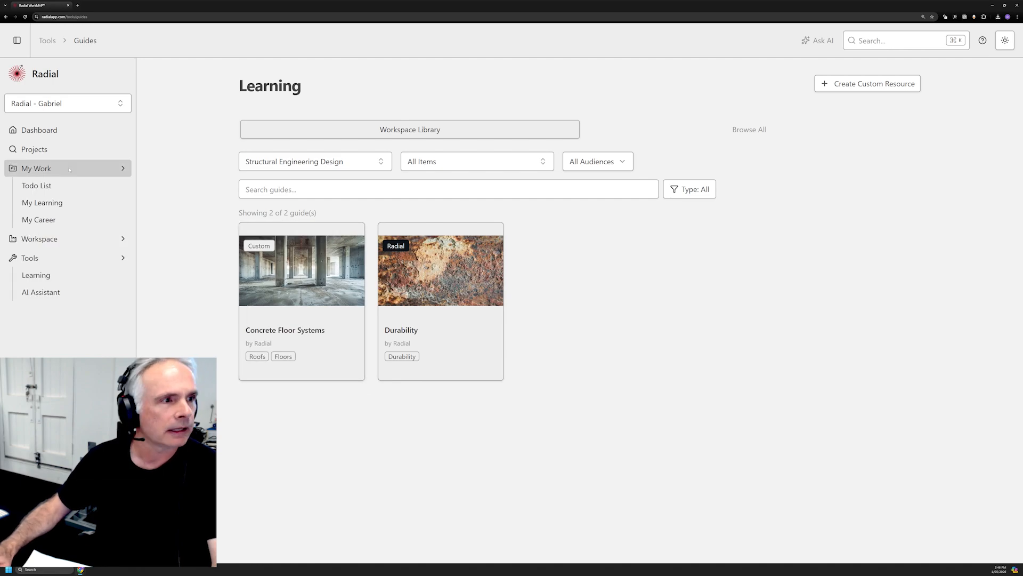
pyautogui.click(59, 204)
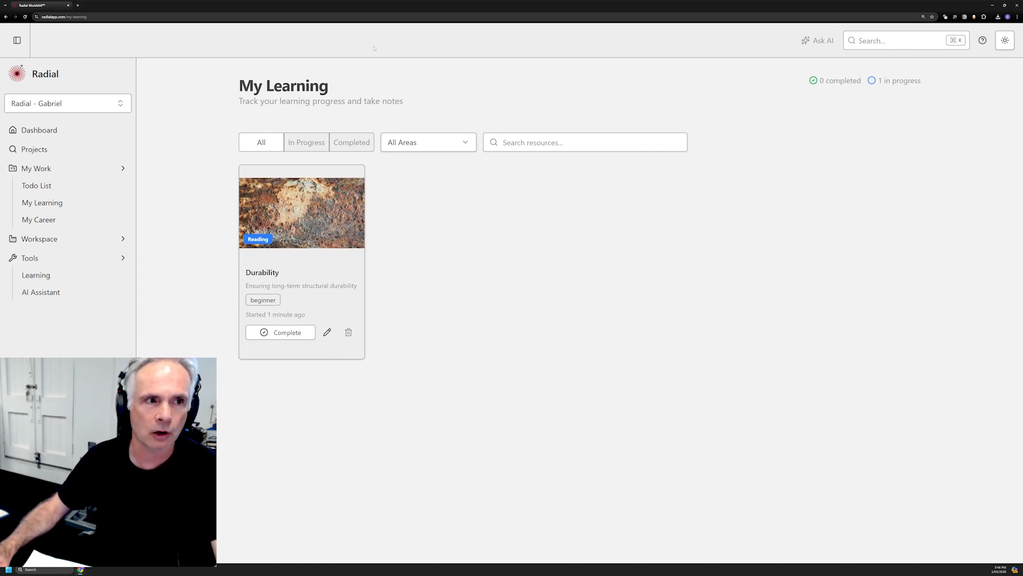
# Start reading the Concrete Floor Systems guide from the workspace library, close its page, and check My Learning for it.
pyautogui.click(61, 281)
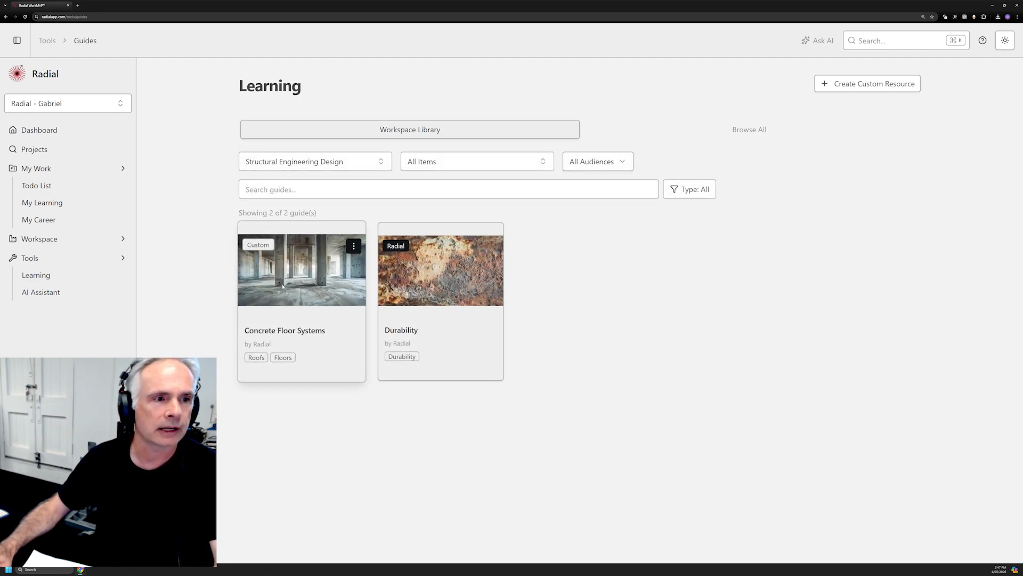
pyautogui.click(283, 286)
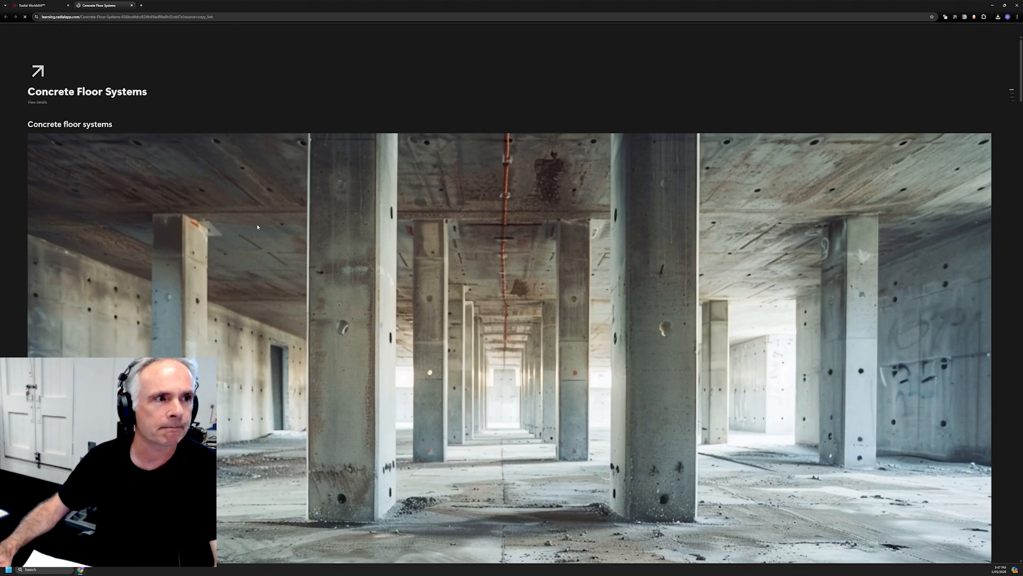
pyautogui.click(131, 6)
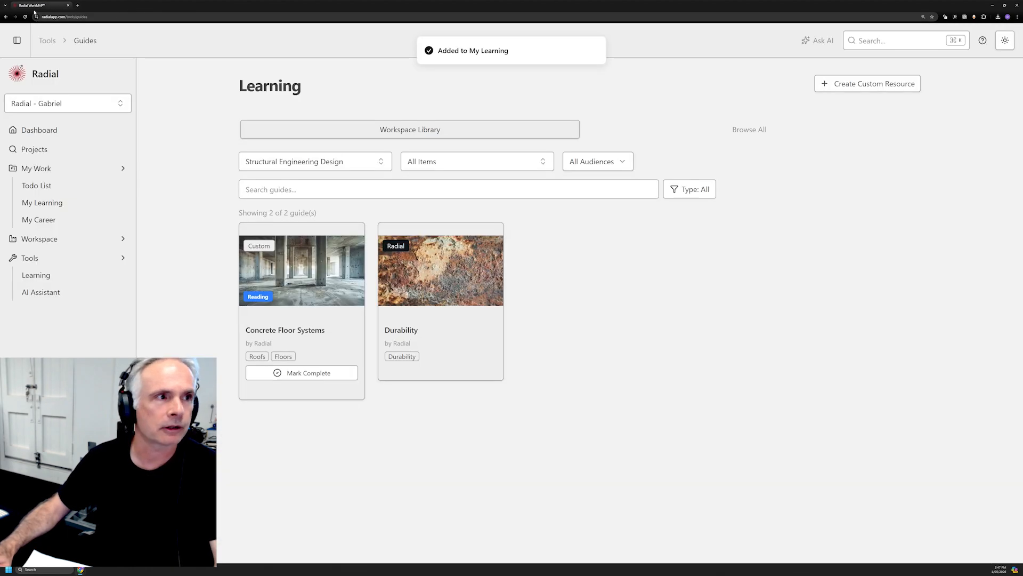
pyautogui.click(42, 203)
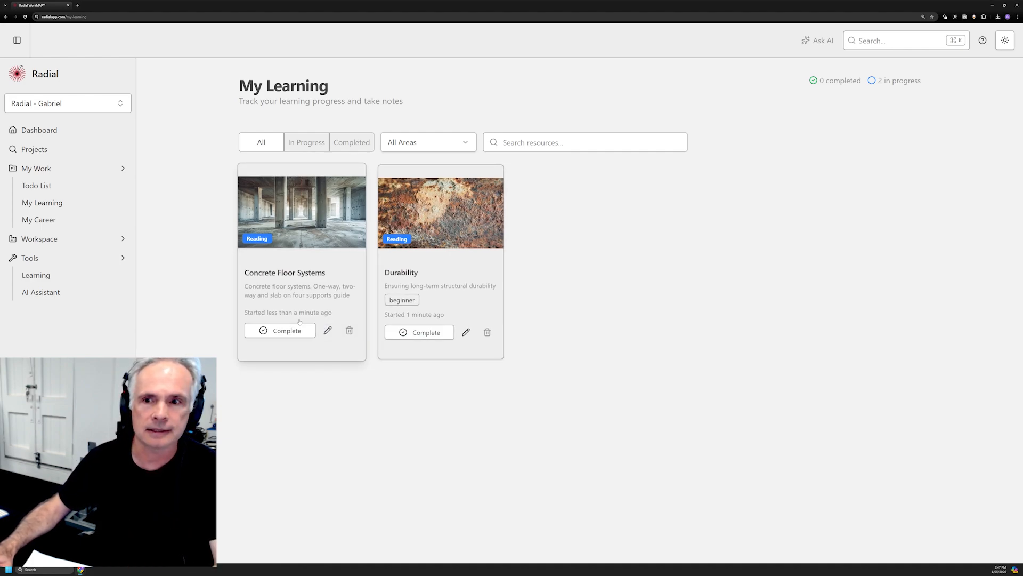
# Open the Radial - Sample Project - Community - Mass Timber project and acknowledge its RedButton alert.
pyautogui.click(52, 151)
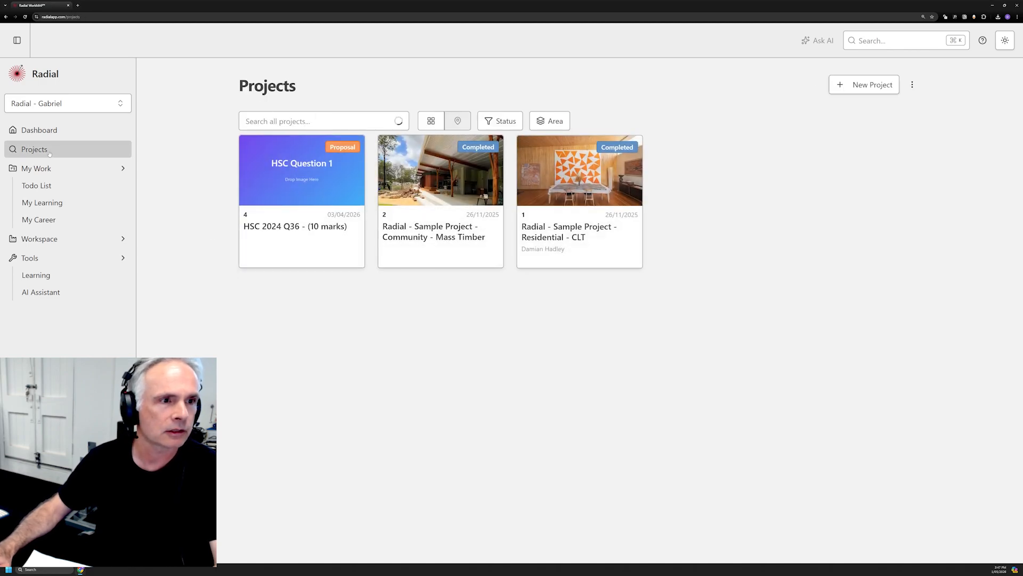
pyautogui.click(436, 186)
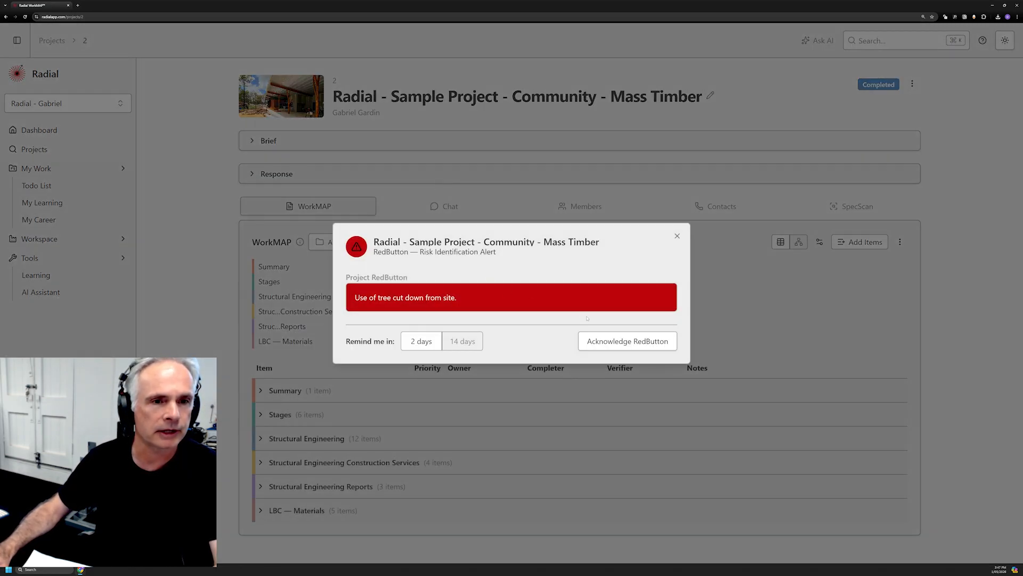
pyautogui.click(618, 342)
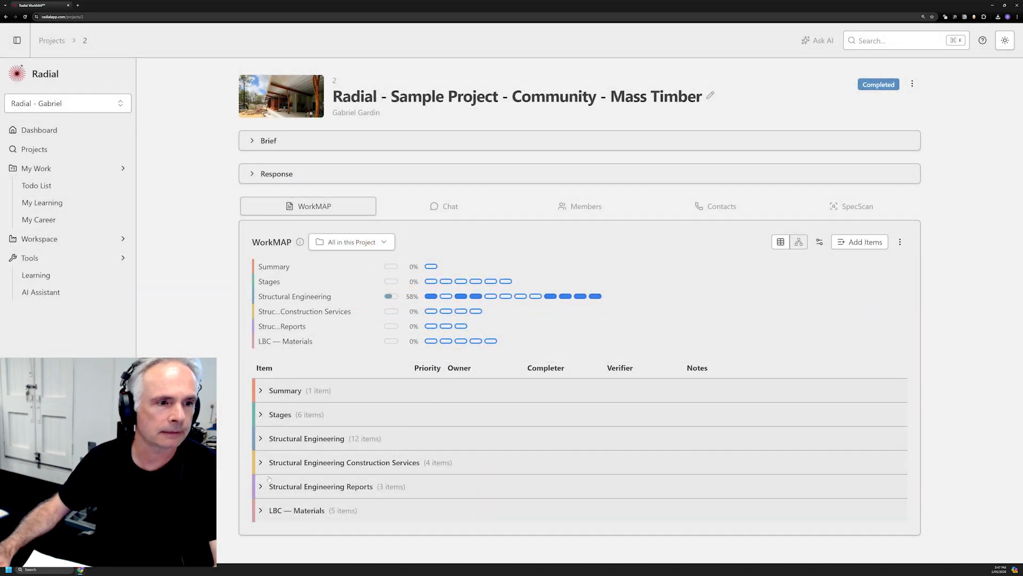
# Open the Floors item under Structural Engineering and check its linked guides for Concrete Floor Systems.
pyautogui.click(261, 438)
pyautogui.scroll(-5, 341, 373)
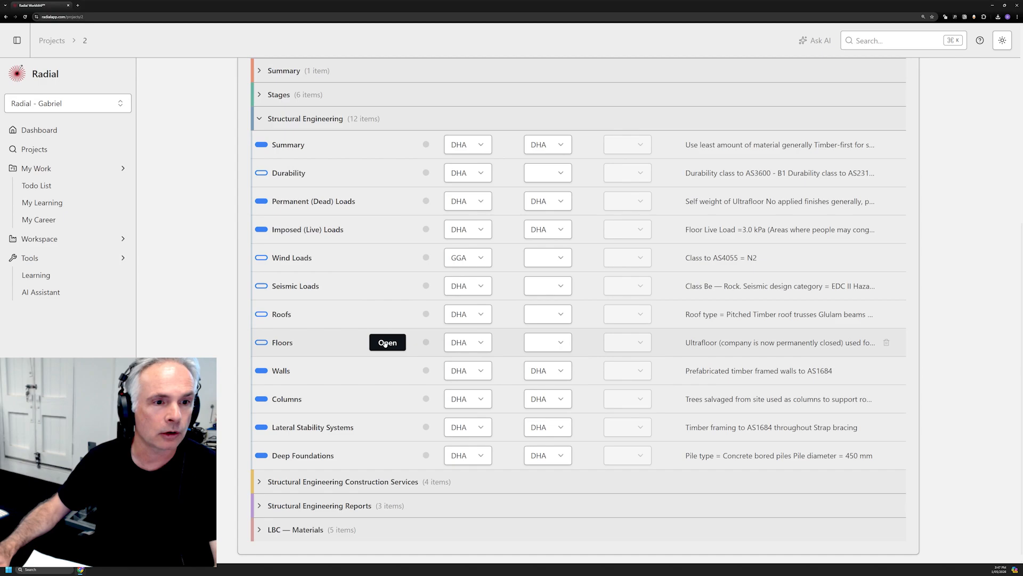
pyautogui.click(388, 342)
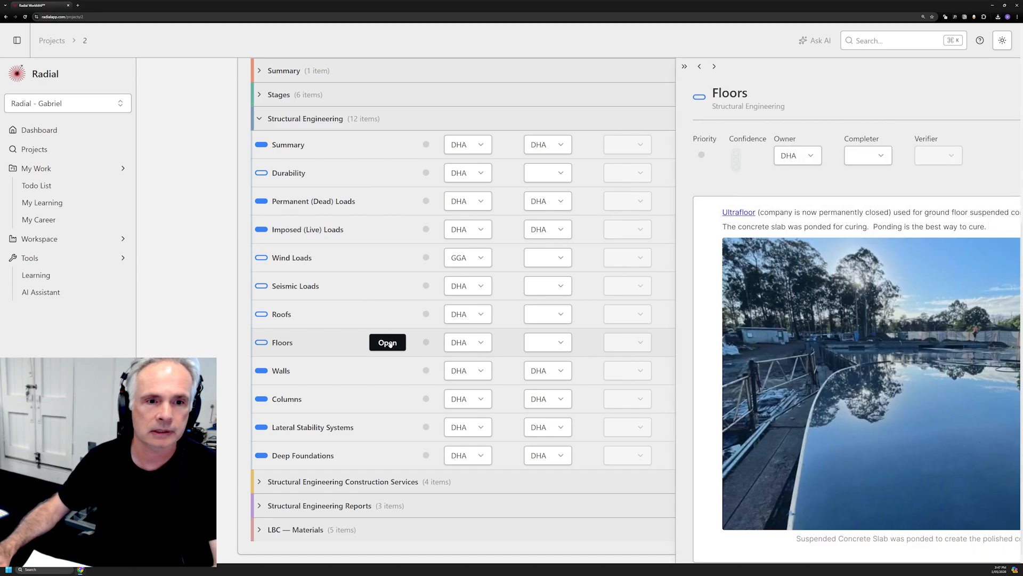
pyautogui.scroll(-1, 683, 280)
pyautogui.scroll(-2, 683, 279)
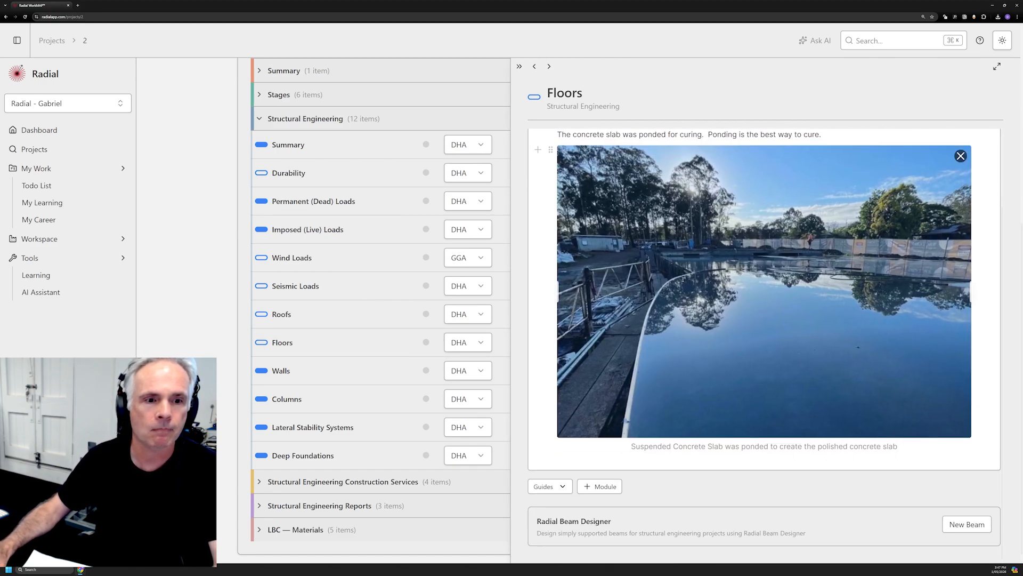
pyautogui.click(564, 490)
pyautogui.scroll(-5, 576, 475)
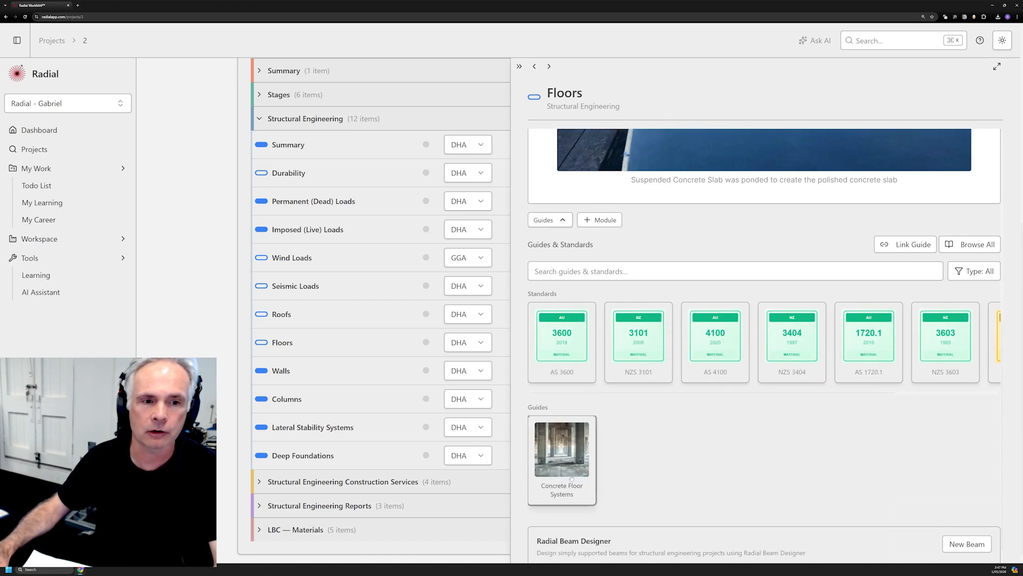
pyautogui.click(549, 220)
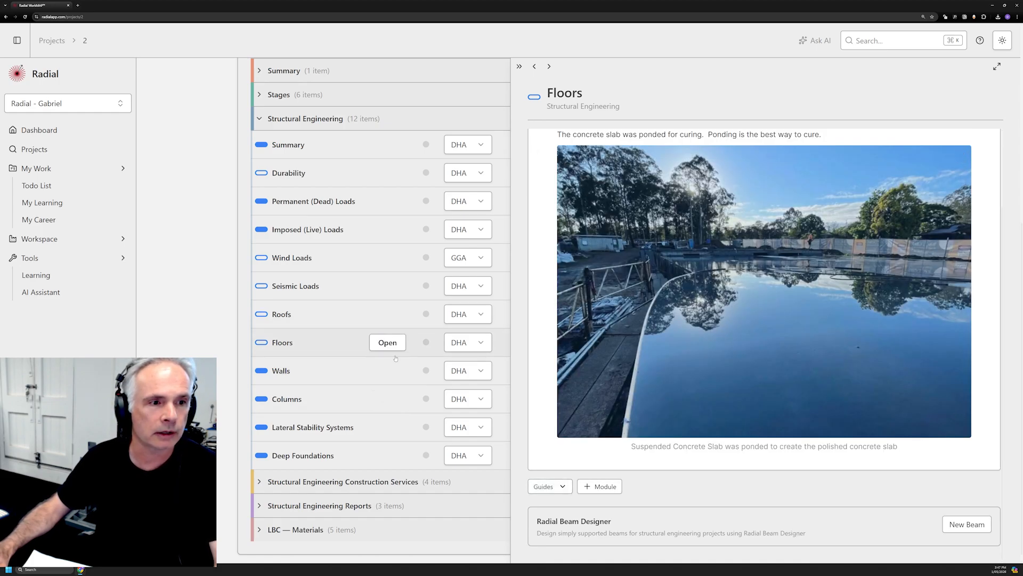
# Open the Roofs item of the Mass Timber project and examine its linked guides and standards.
pyautogui.click(389, 315)
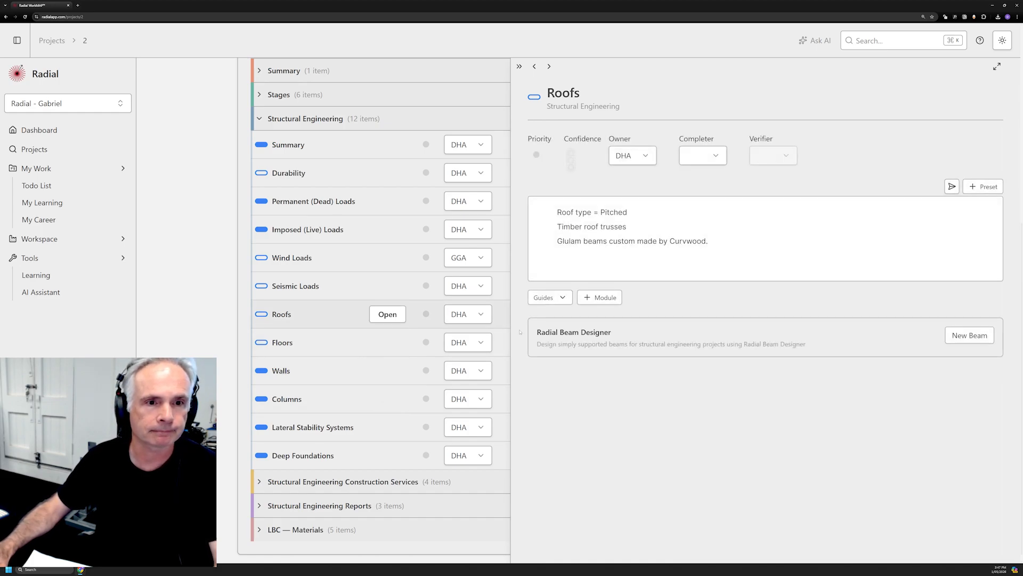
pyautogui.click(563, 299)
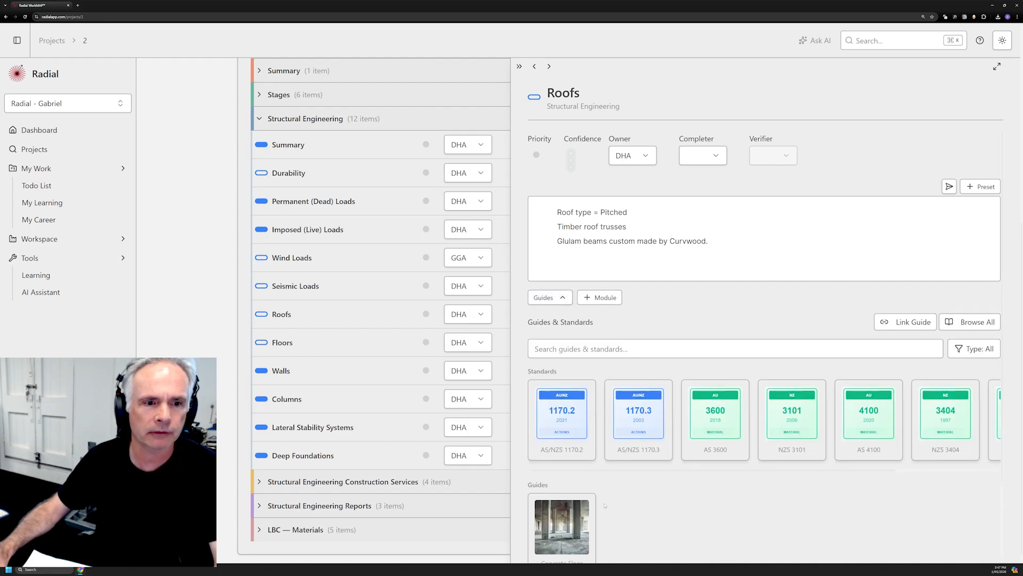
pyautogui.scroll(-2, 561, 456)
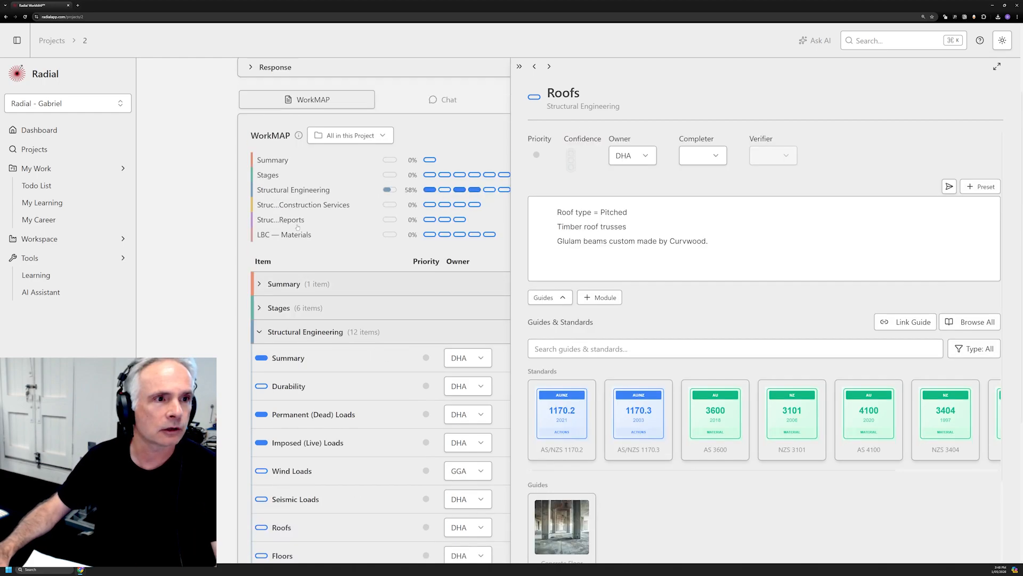
pyautogui.scroll(2, 284, 130)
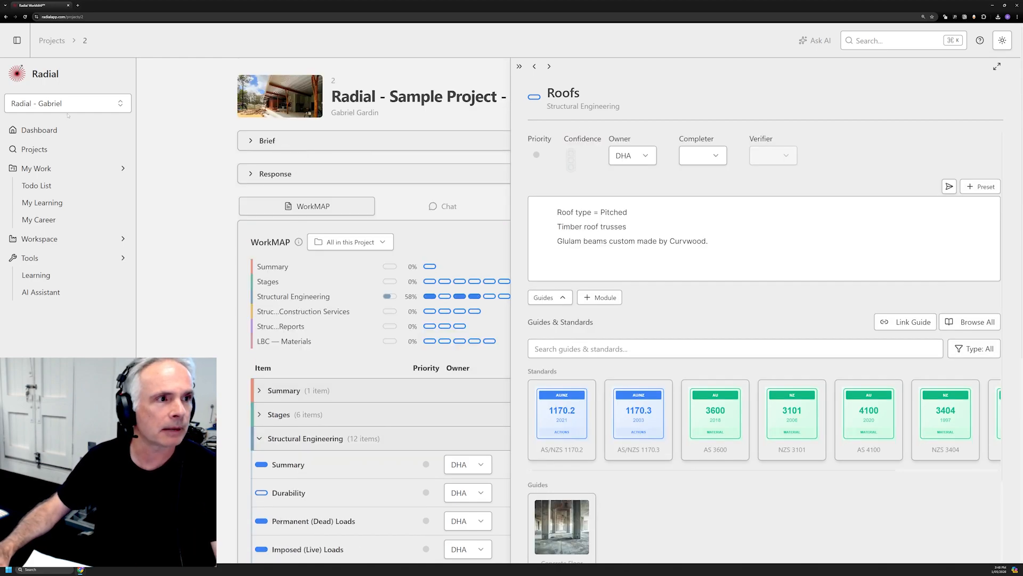
# Open the Radial - Sample Project - Residential - CLT project and acknowledge its RedButton alert.
pyautogui.click(34, 149)
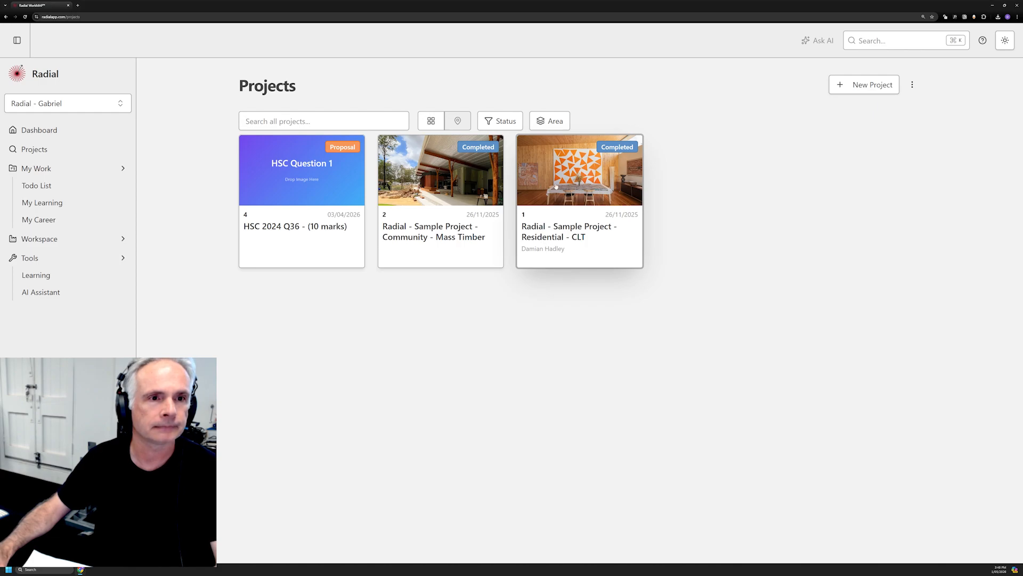
pyautogui.click(556, 186)
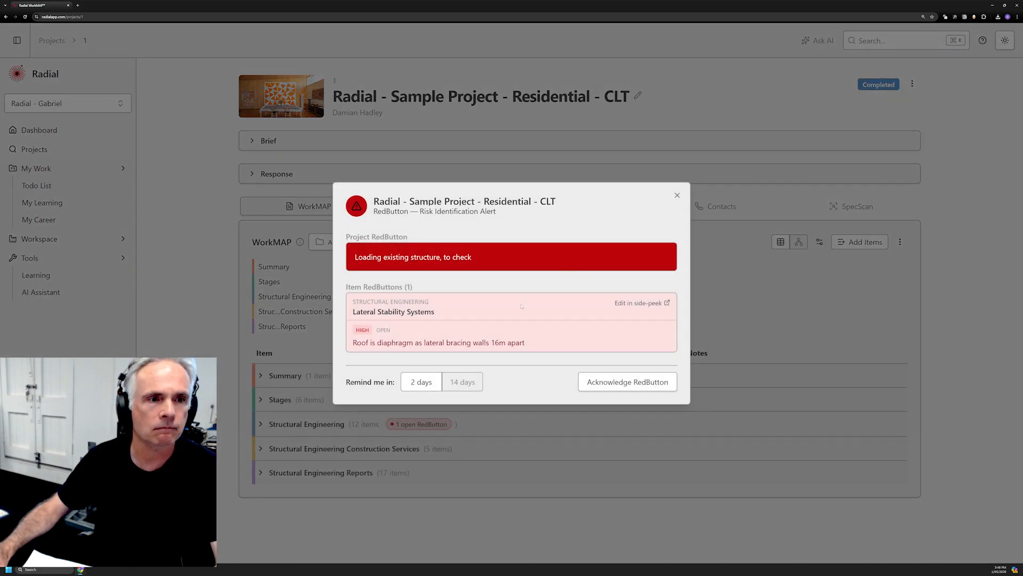
pyautogui.click(628, 379)
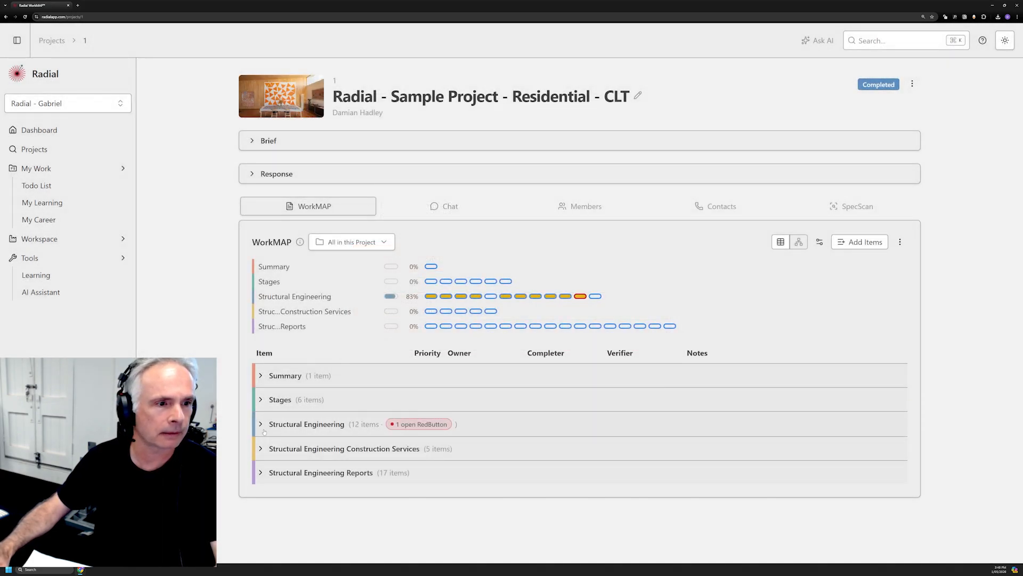
# Open the Residential CLT project's Roofs item under Structural Engineering and check its guides for Concrete Floor Systems.
pyautogui.click(263, 429)
pyautogui.scroll(-5, 346, 373)
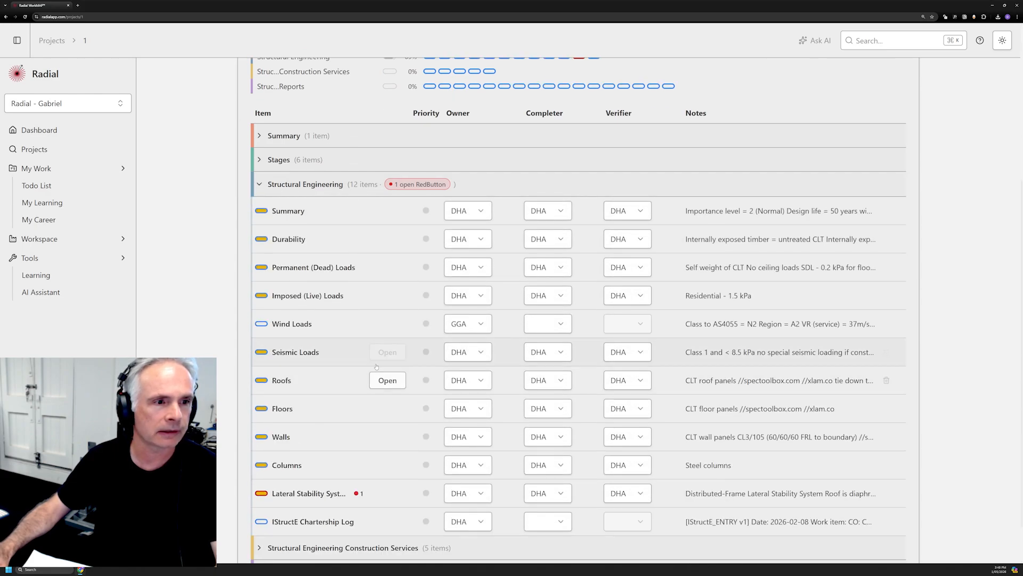
pyautogui.click(387, 380)
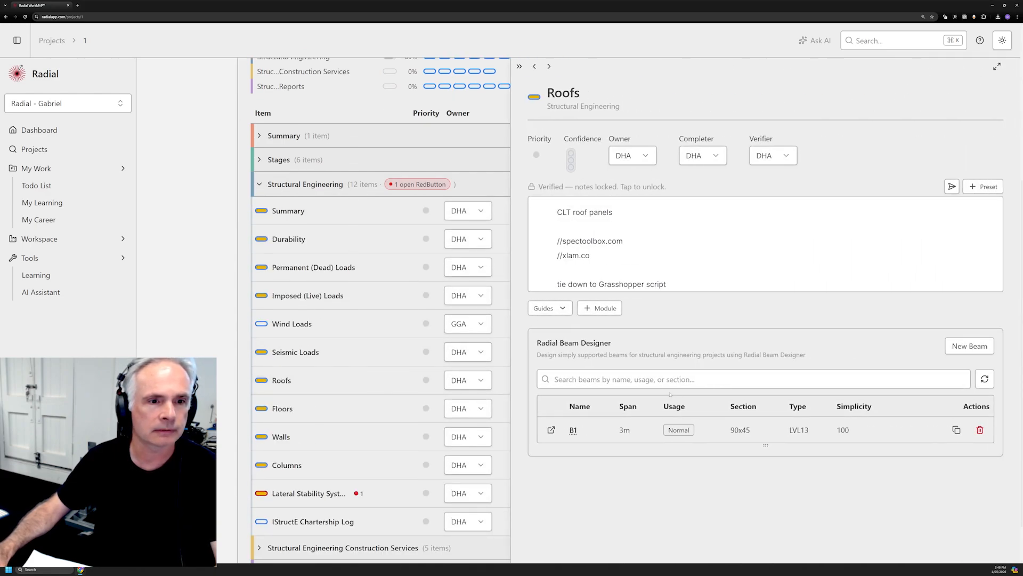
pyautogui.click(568, 311)
pyautogui.scroll(-2, 565, 427)
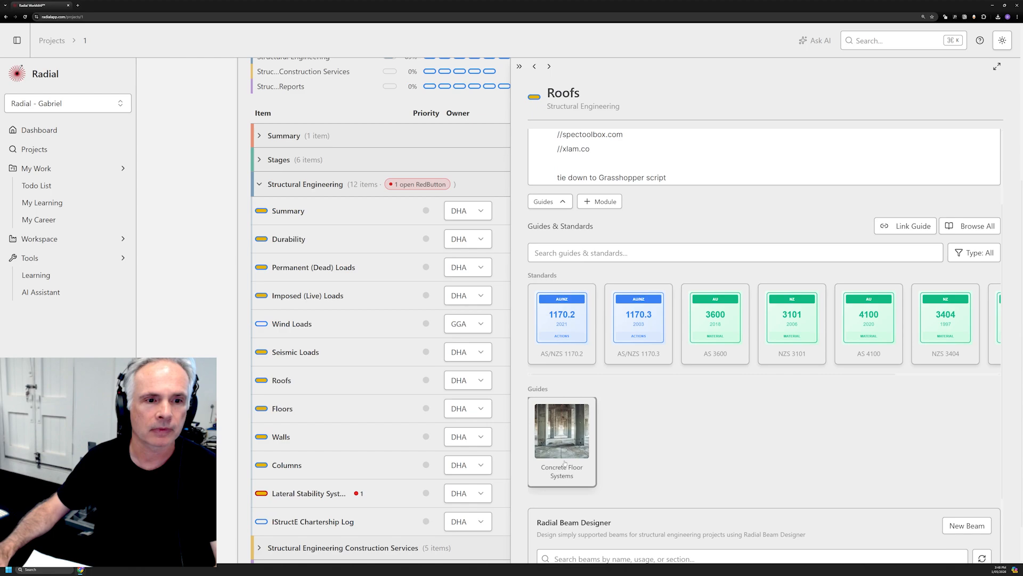